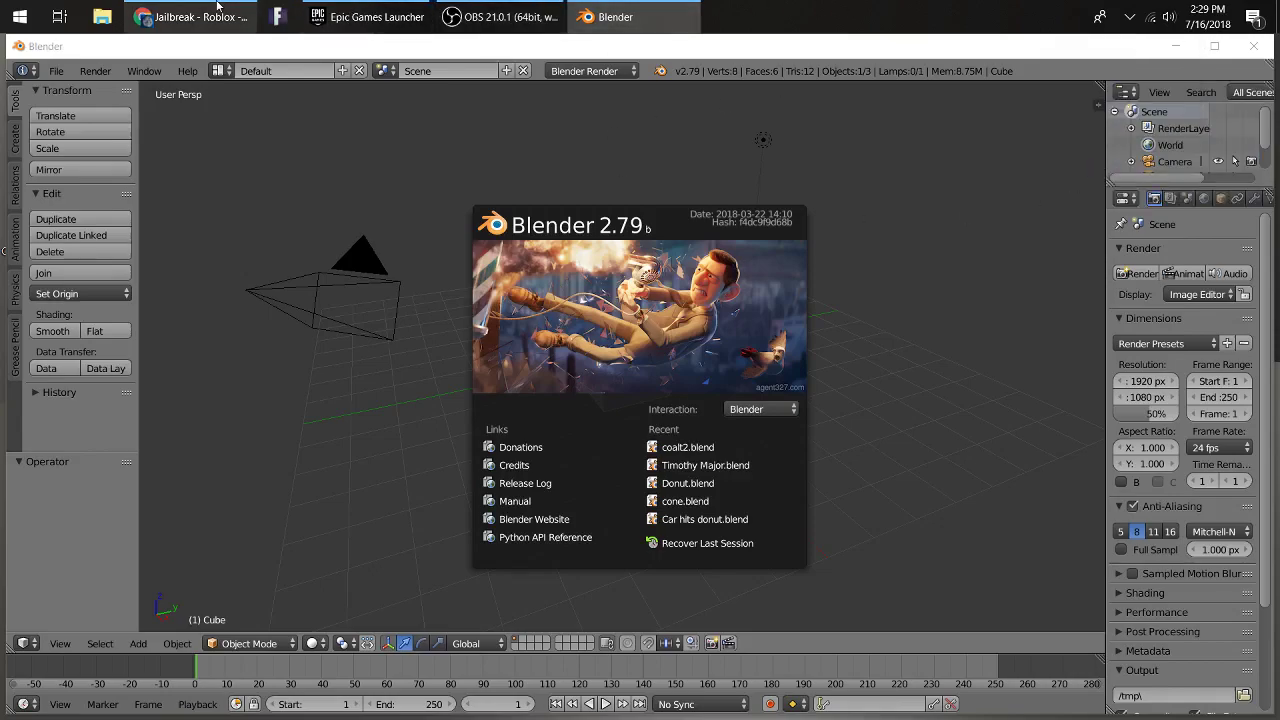
# Search 'blender' in a new Chrome tab, open blender.org, then return to Blender.
pyautogui.click(217, 6)
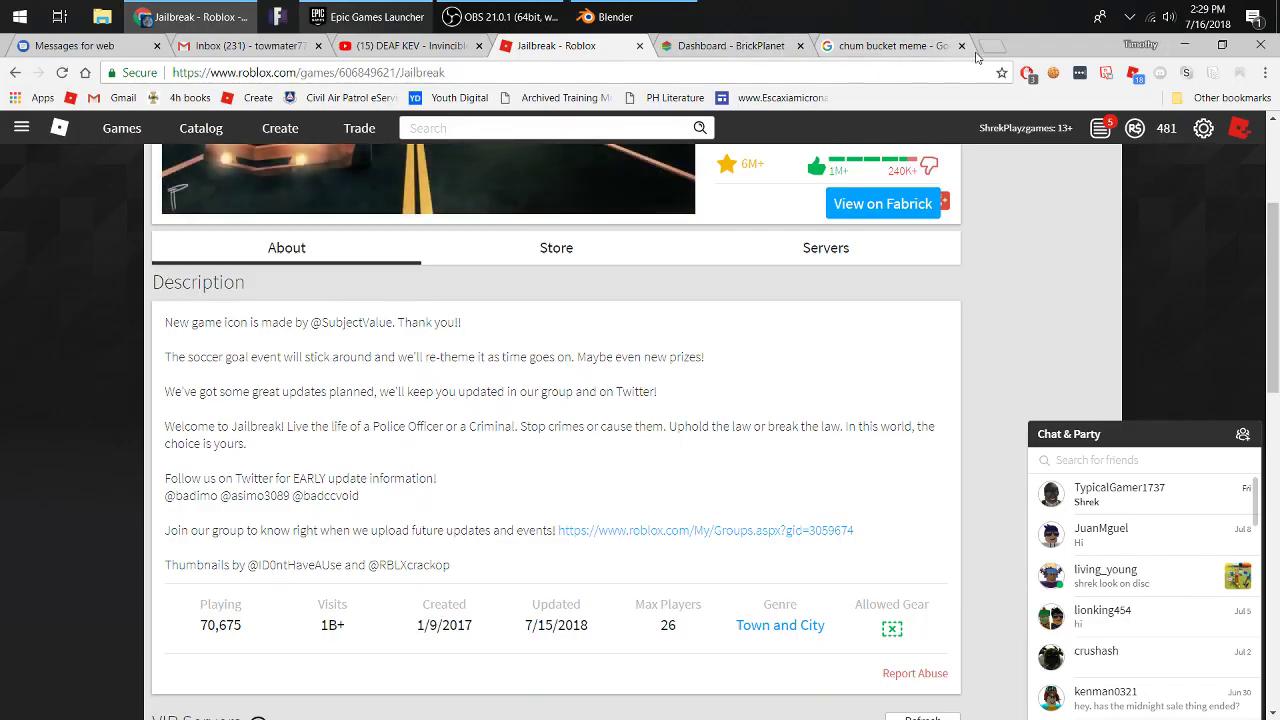
pyautogui.click(994, 46)
pyautogui.write('b')
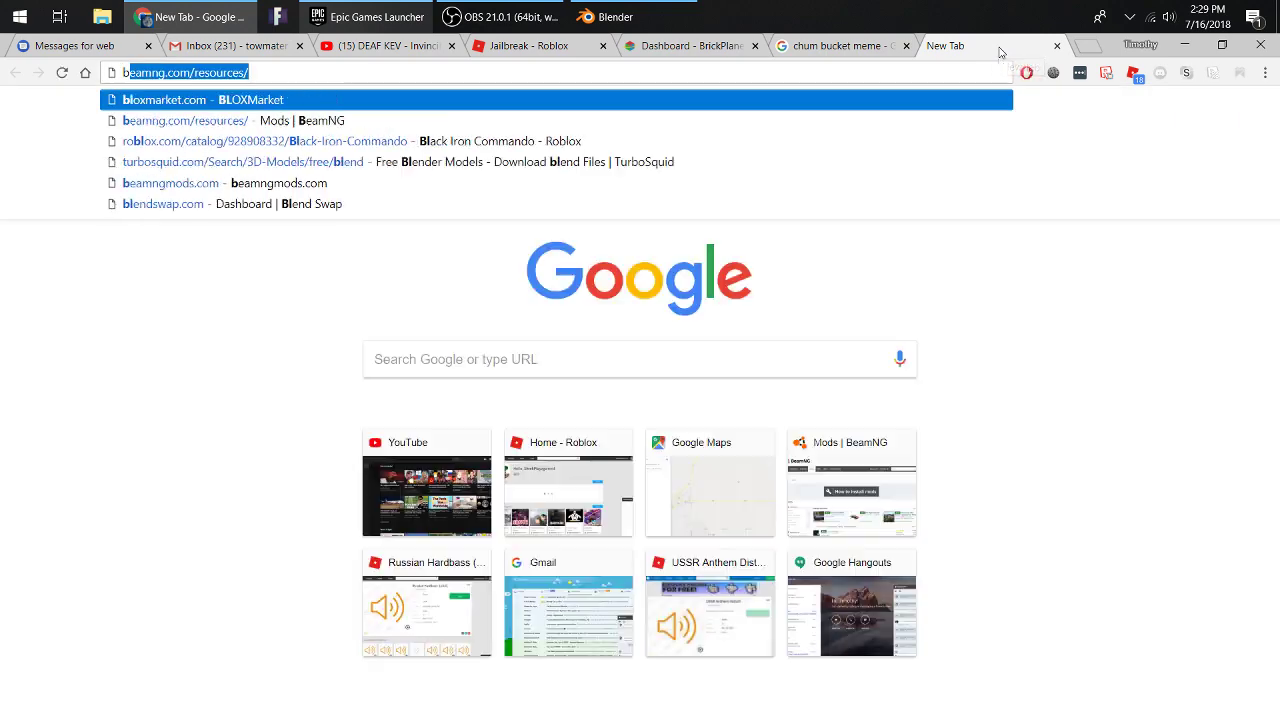
pyautogui.write('lender')
pyautogui.press('Return')
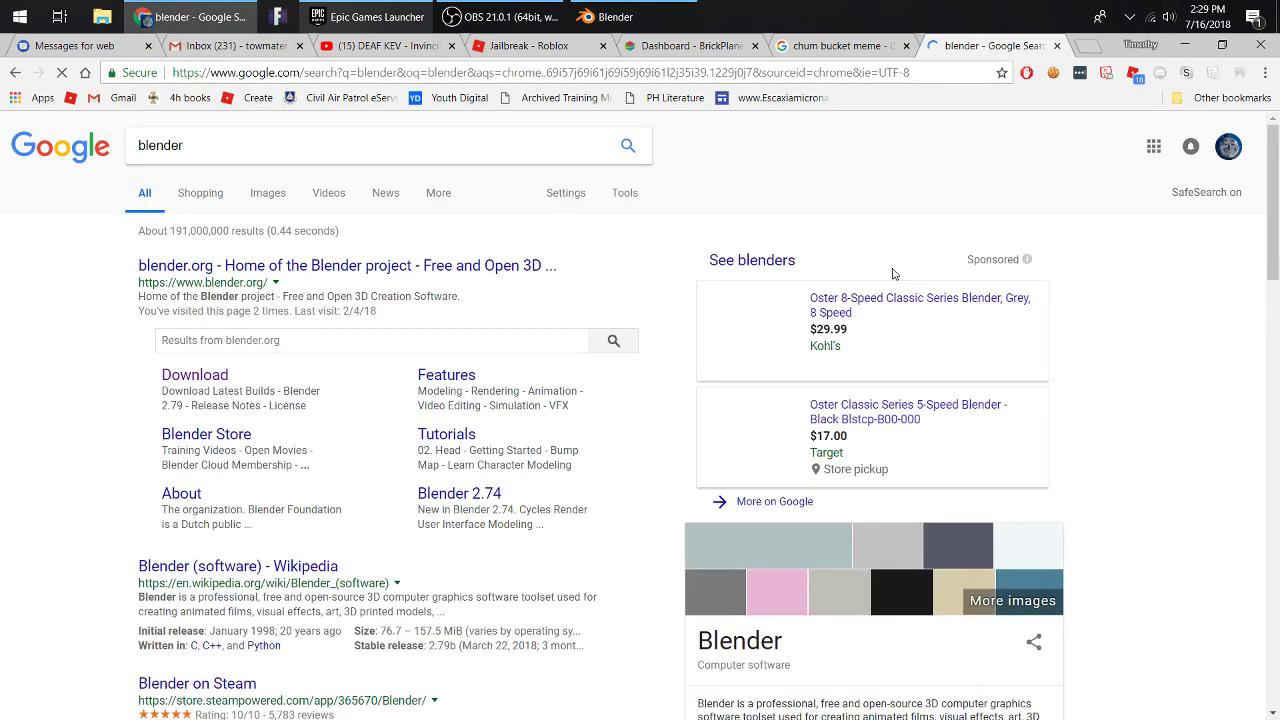
pyautogui.click(350, 266)
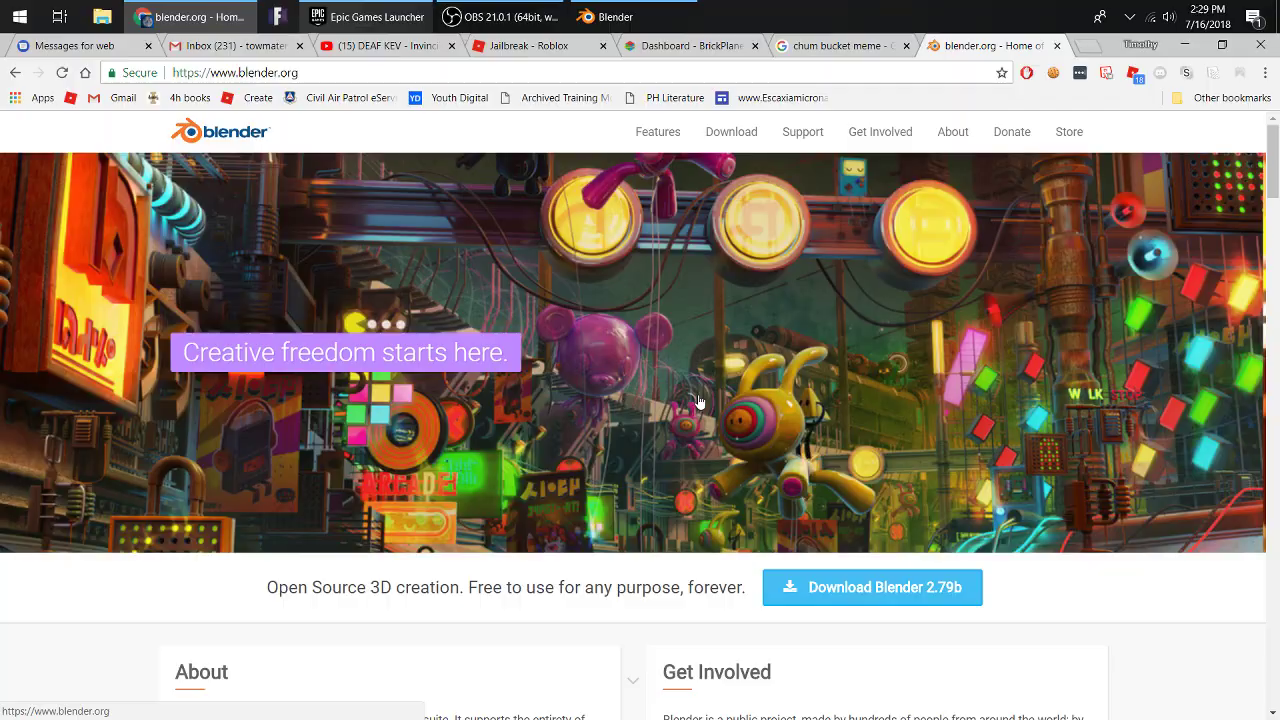
pyautogui.click(596, 12)
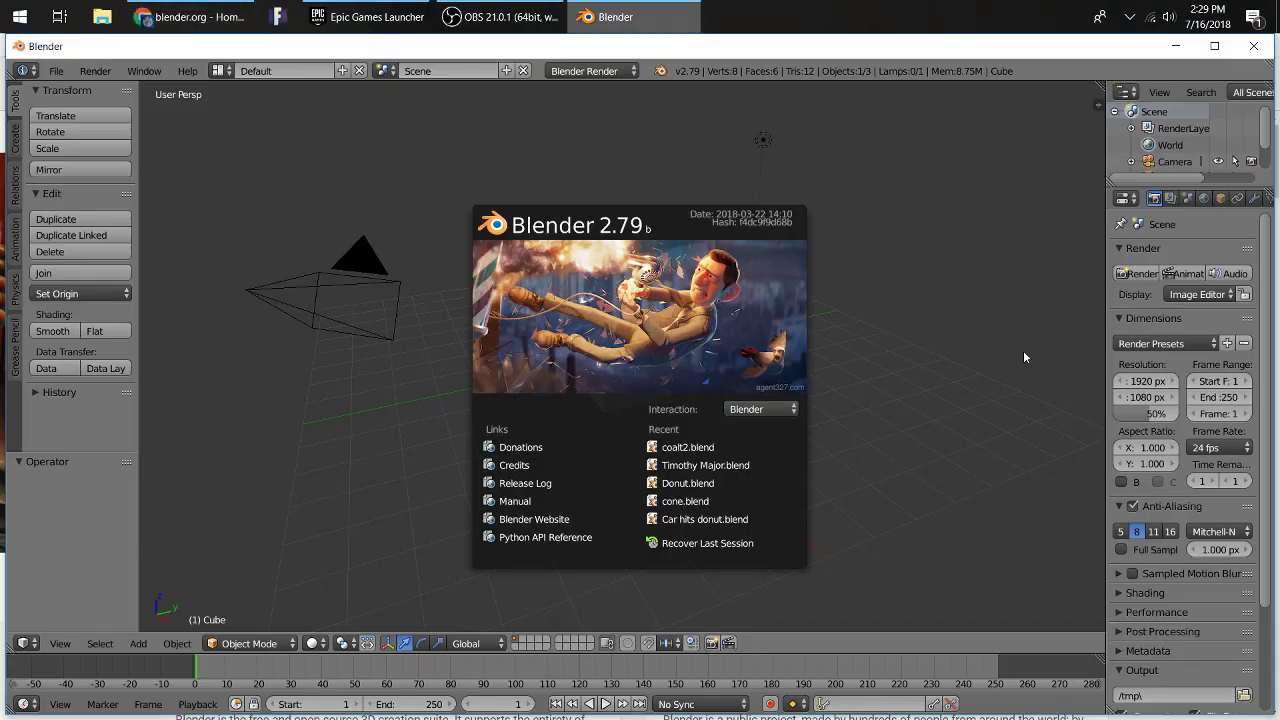
# Dismiss the splash screen, maximize Blender, and delete the default cube.
pyautogui.click(378, 437)
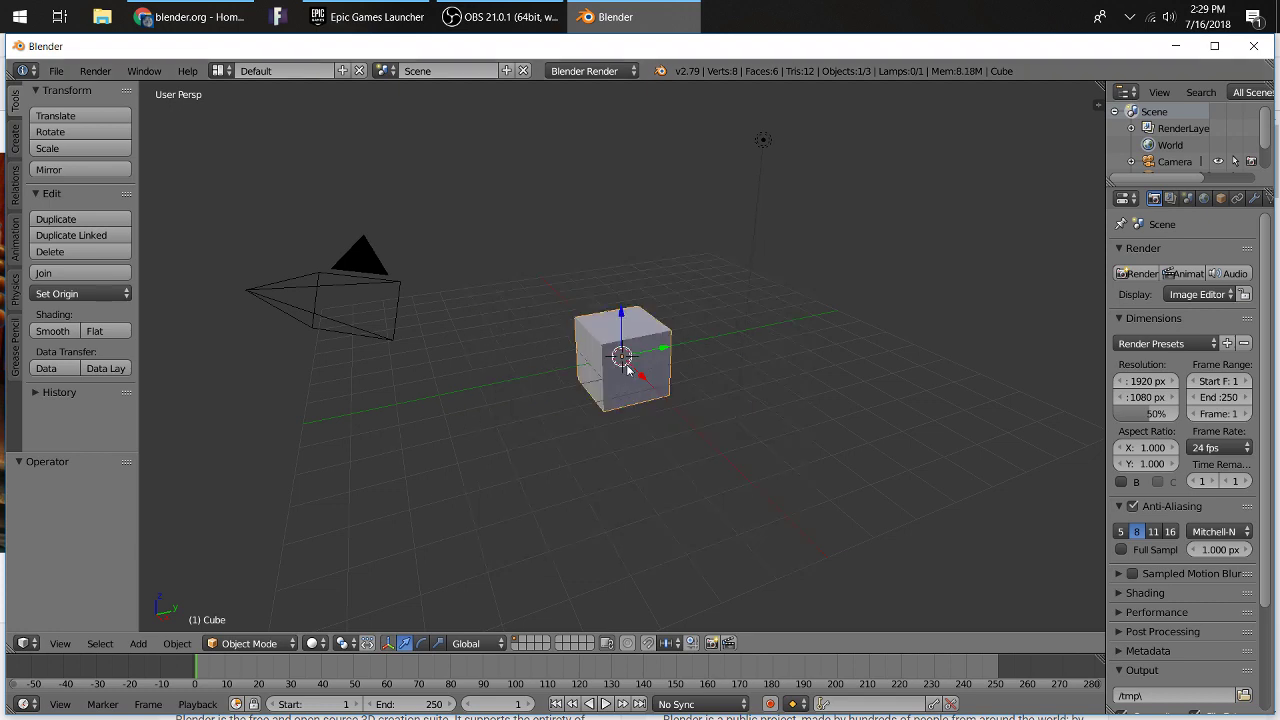
pyautogui.click(1214, 46)
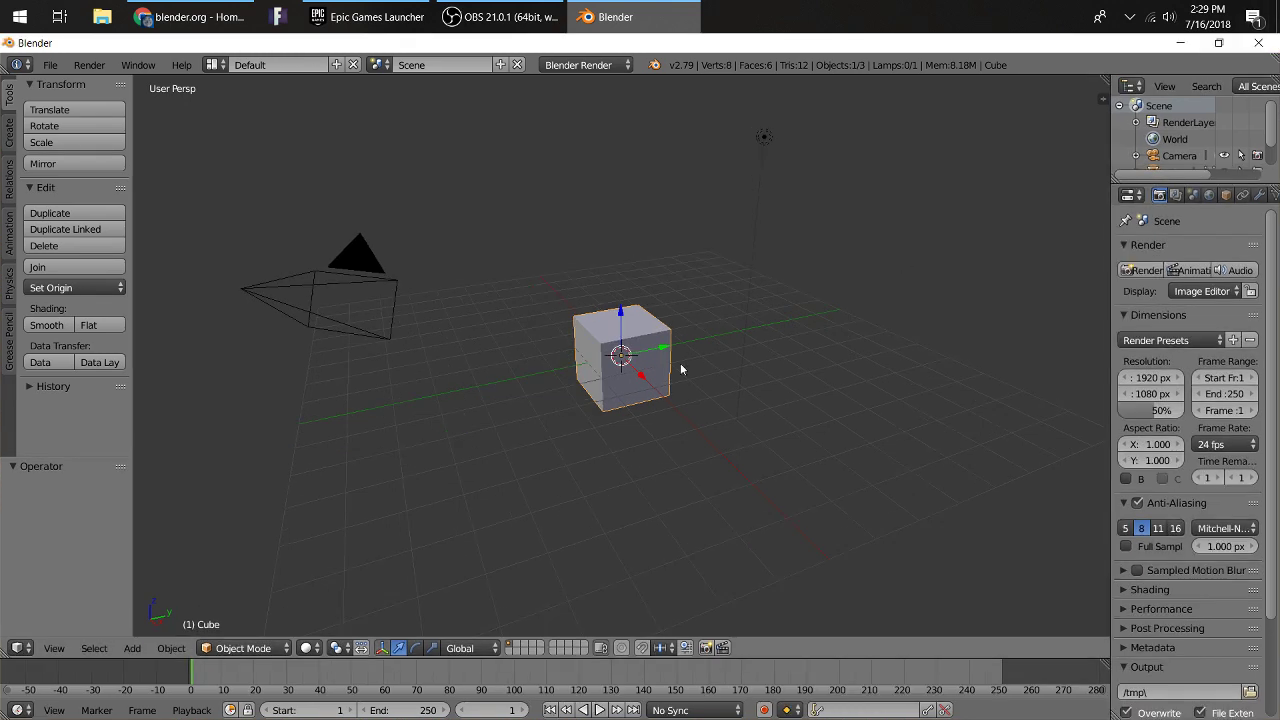
pyautogui.press('x')
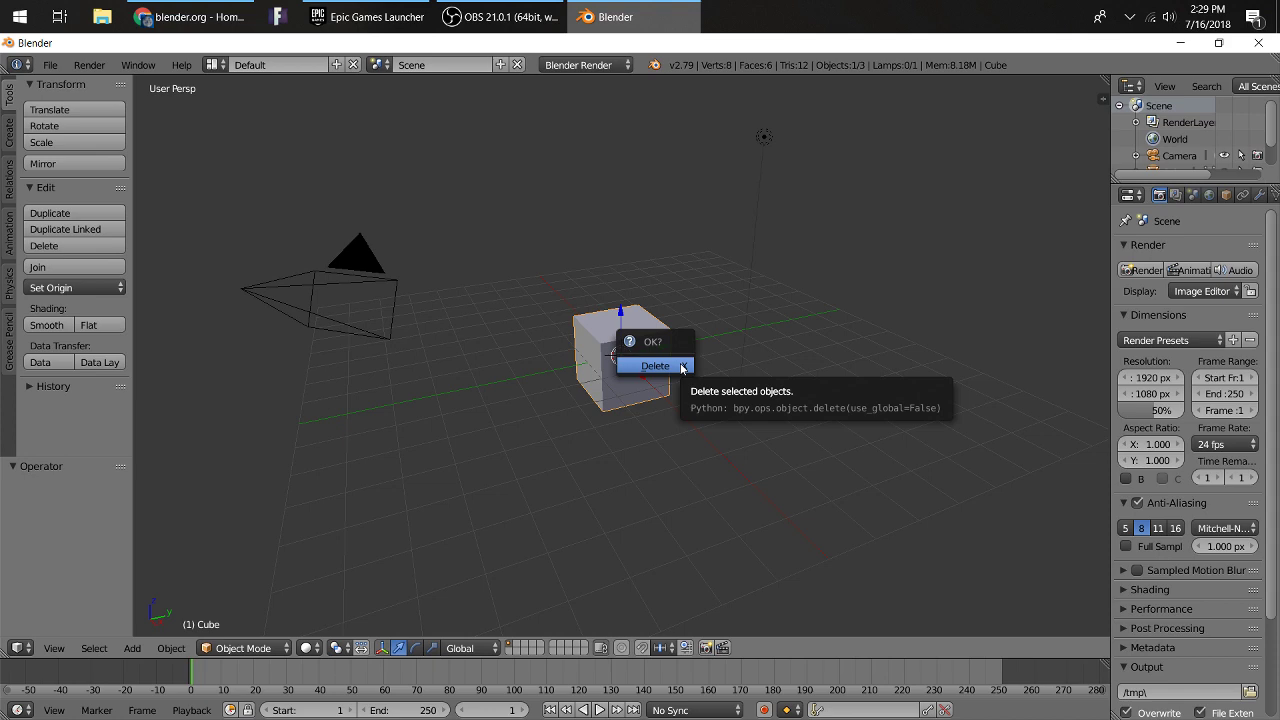
pyautogui.click(656, 366)
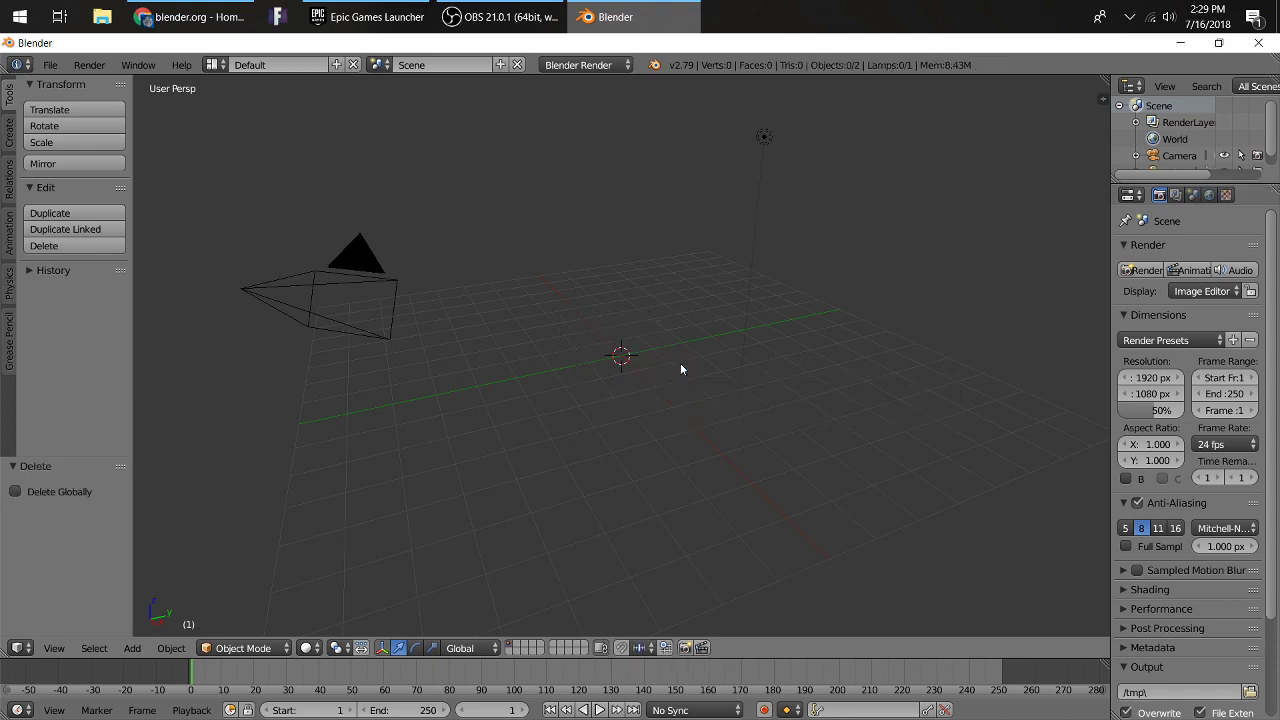
pyautogui.click(49, 64)
pyautogui.click(49, 64)
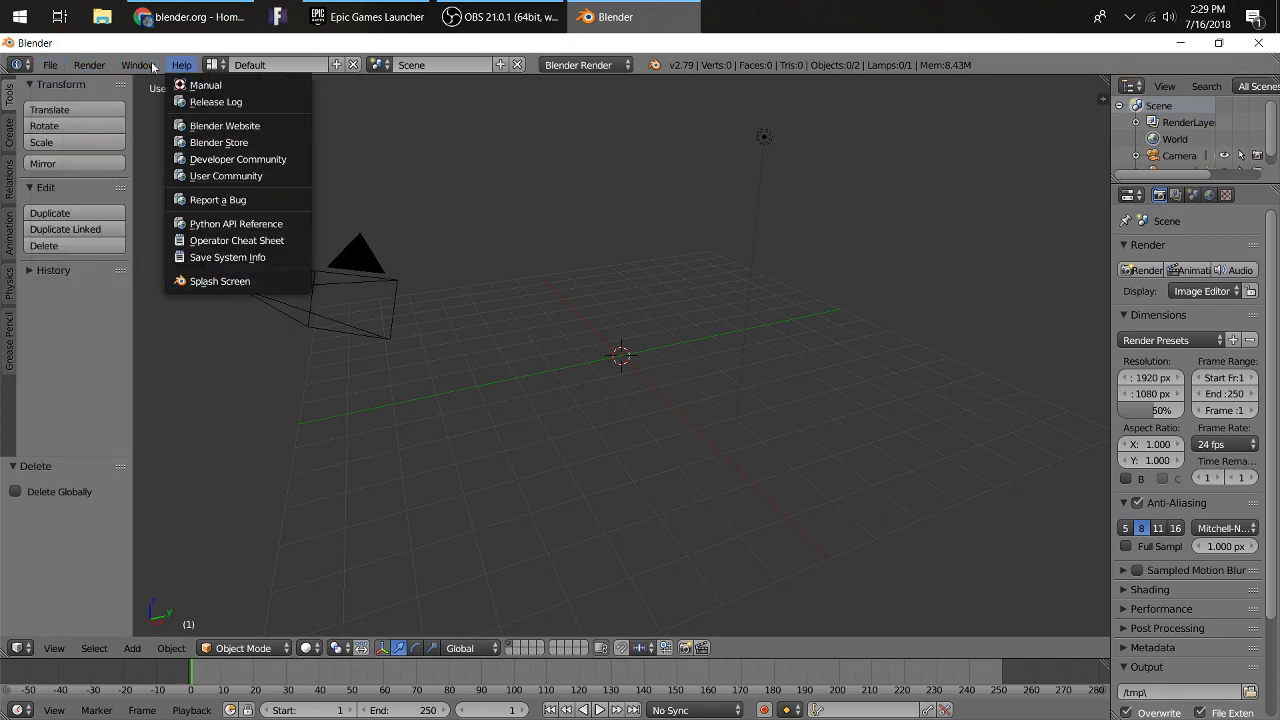
pyautogui.moveTo(92, 67)
pyautogui.moveTo(134, 68)
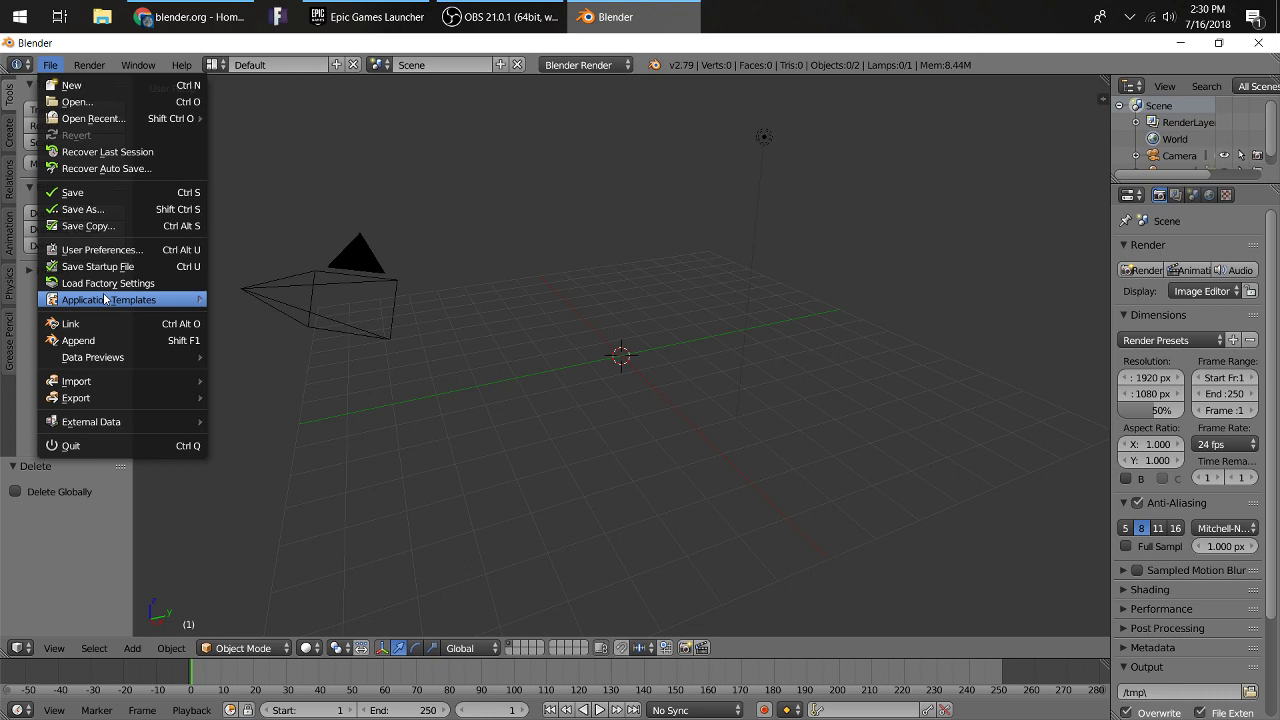
pyautogui.click(100, 249)
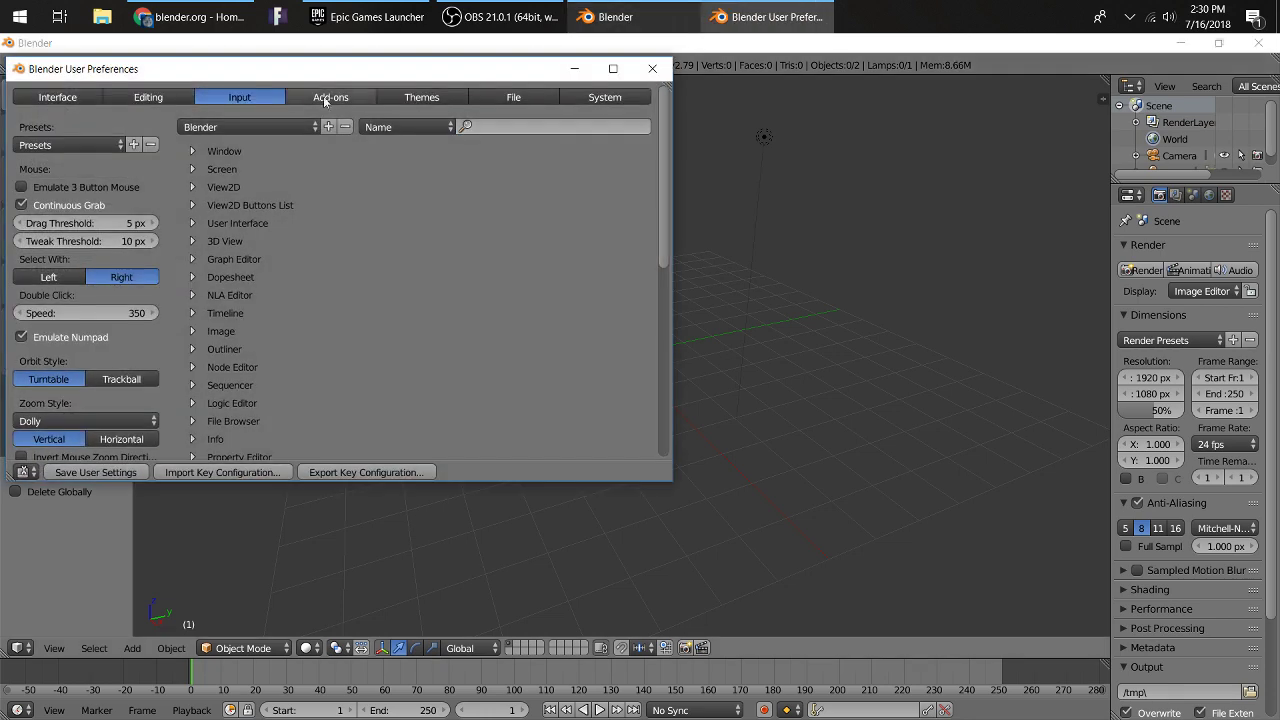
pyautogui.click(421, 97)
pyautogui.click(513, 98)
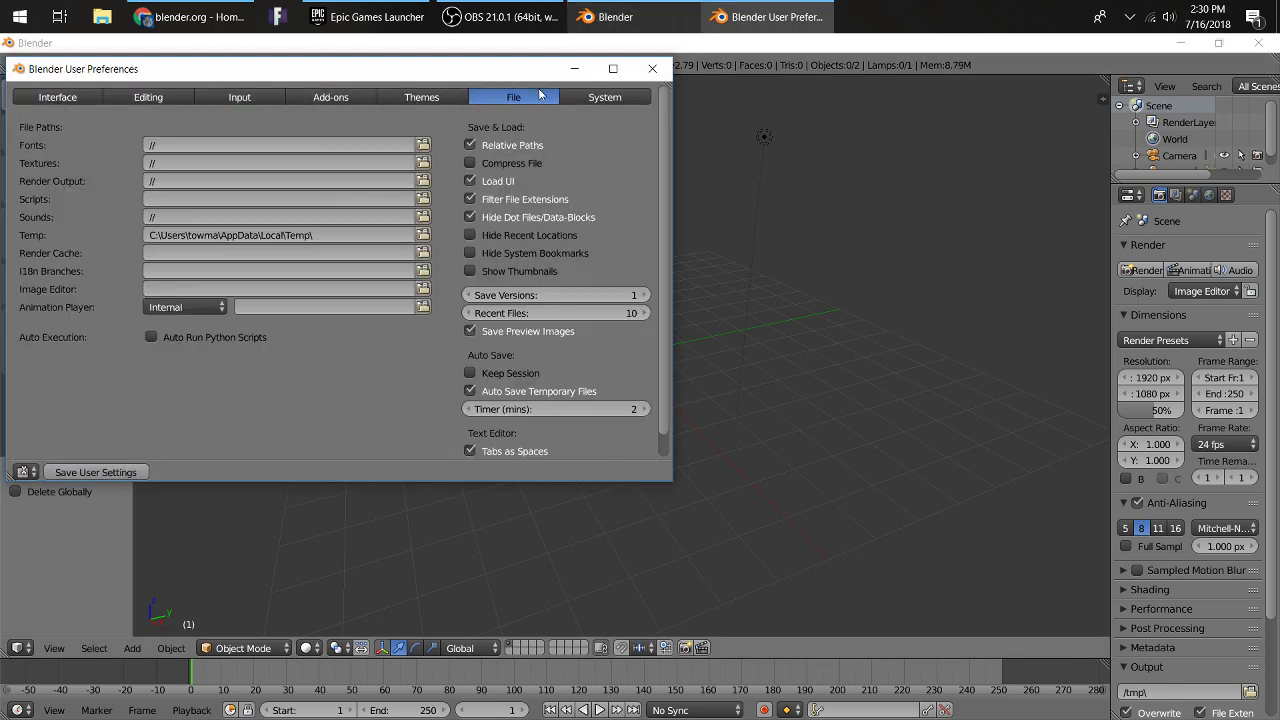
pyautogui.click(591, 97)
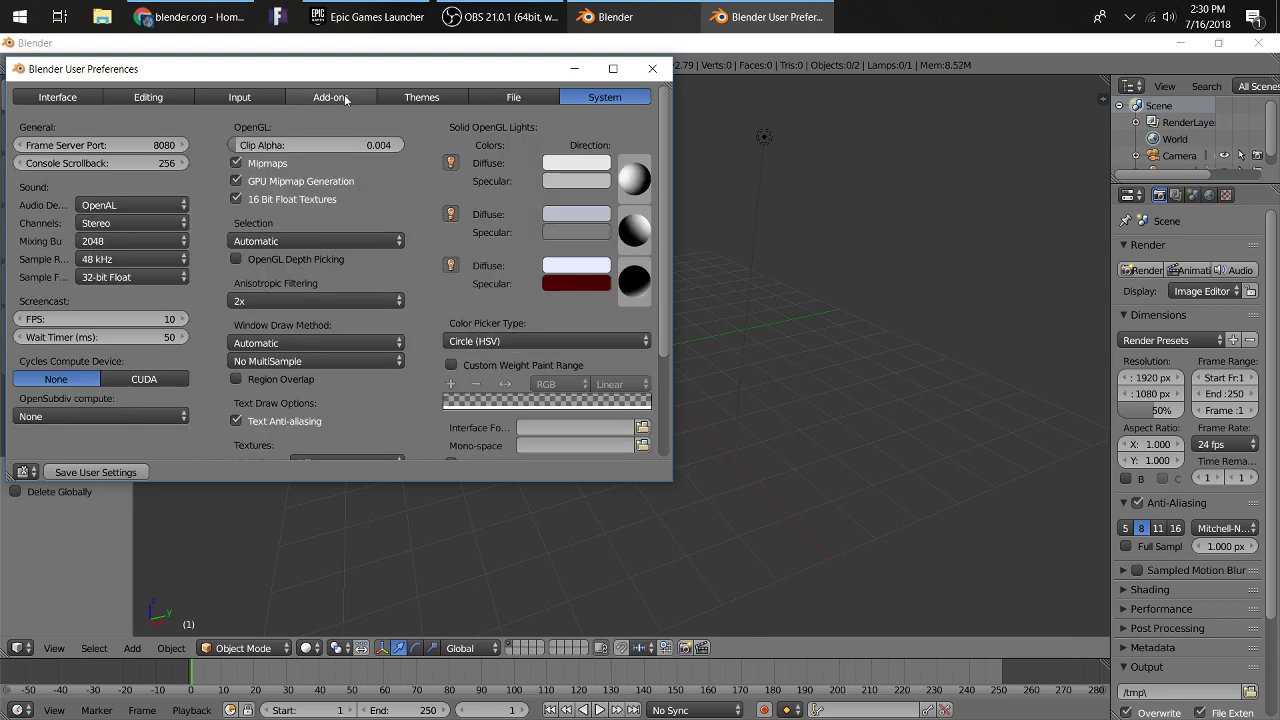
pyautogui.click(338, 96)
pyautogui.click(232, 94)
pyautogui.click(181, 100)
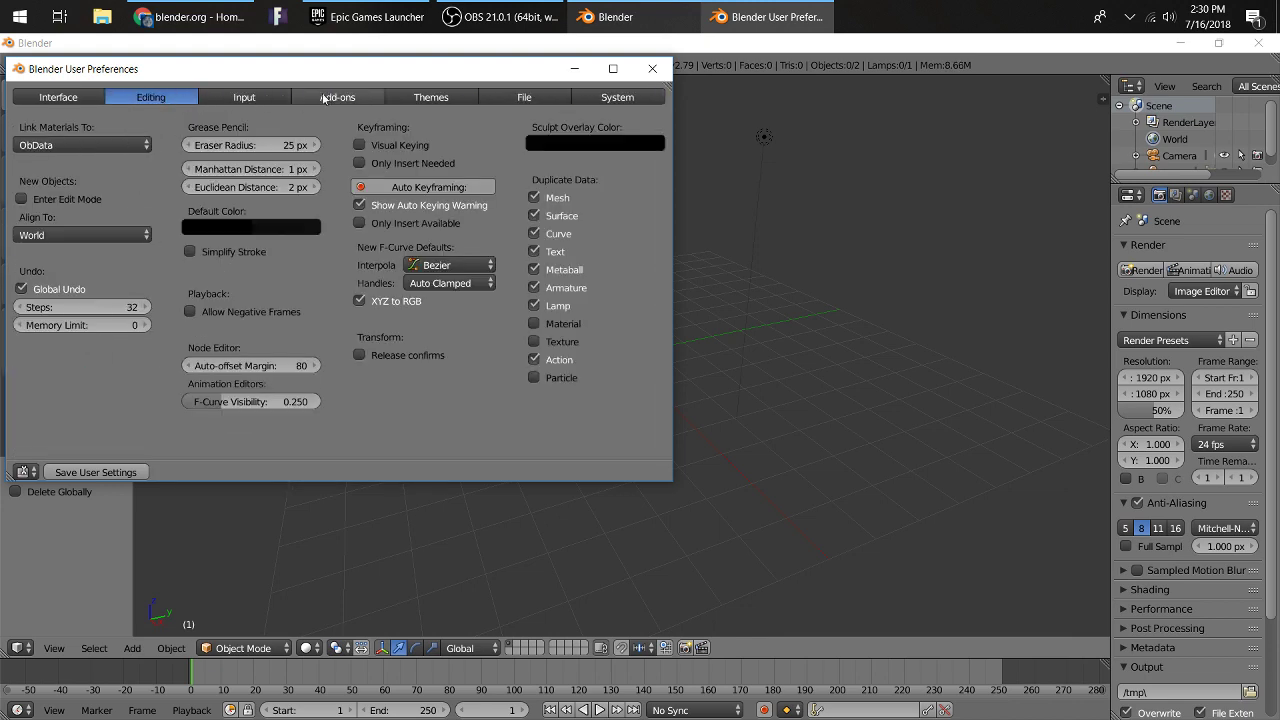
pyautogui.click(88, 98)
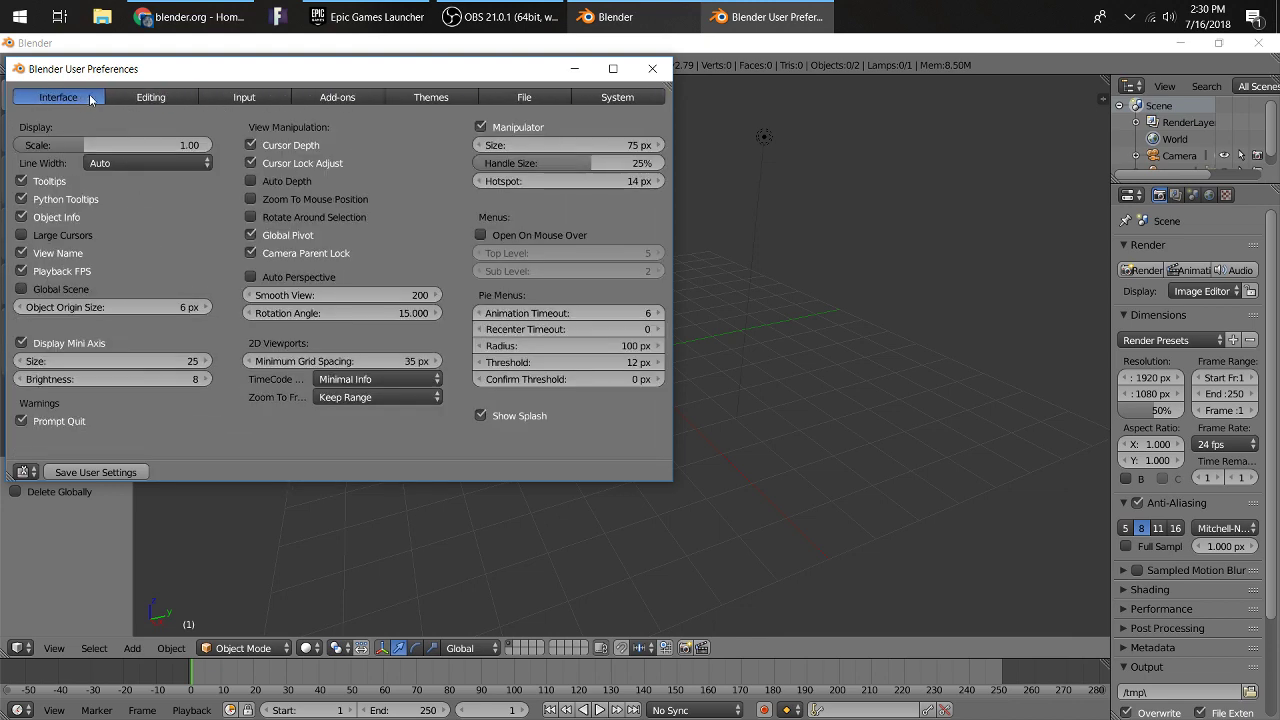
pyautogui.click(181, 101)
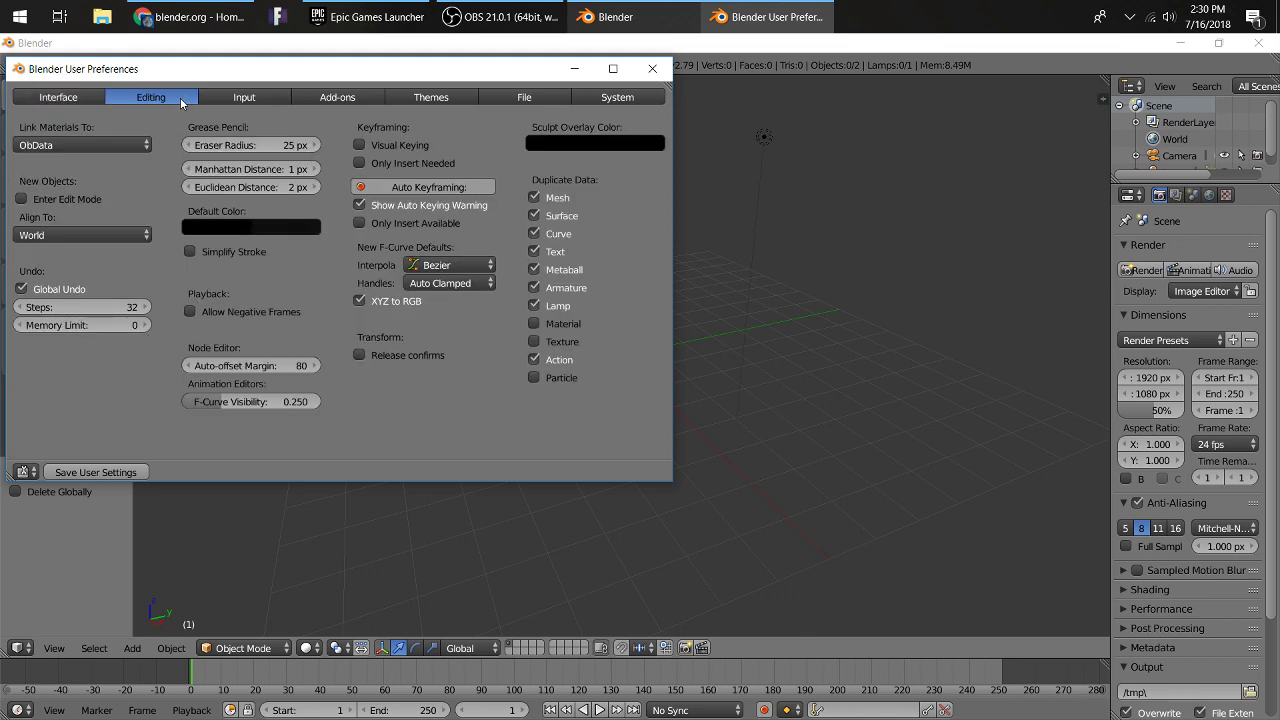
pyautogui.click(244, 98)
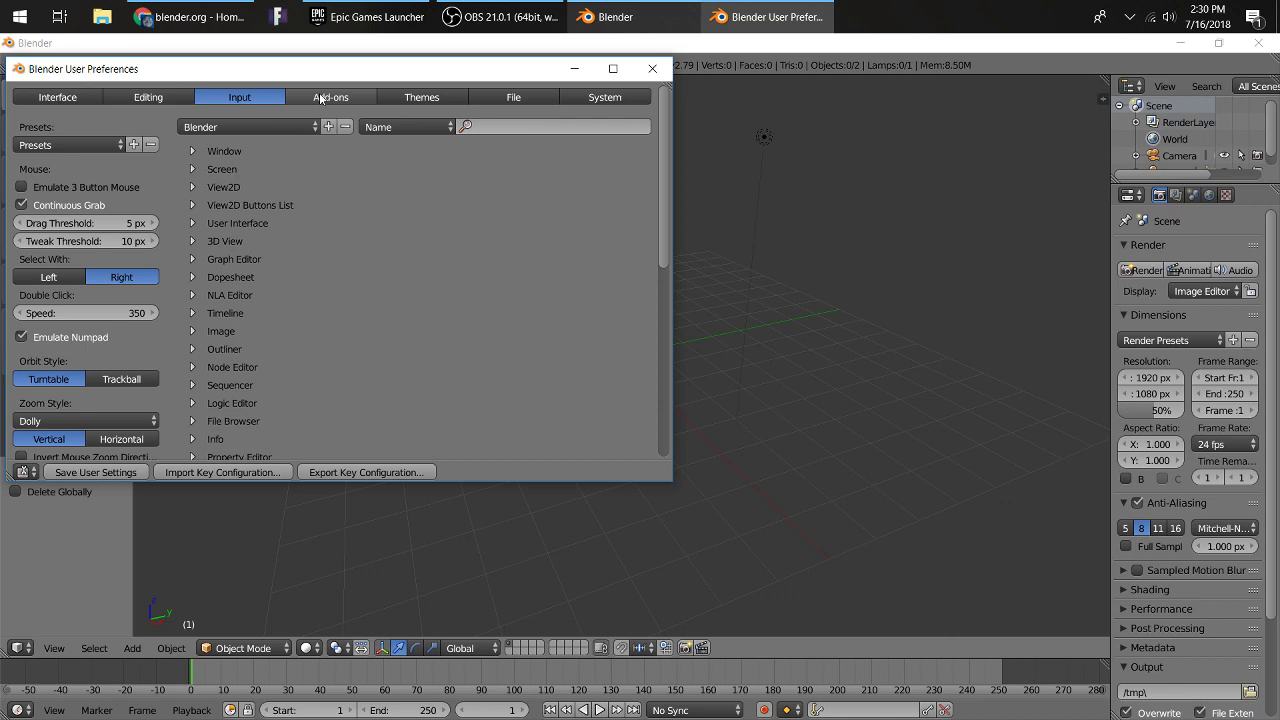
pyautogui.scroll(-1, 77, 330)
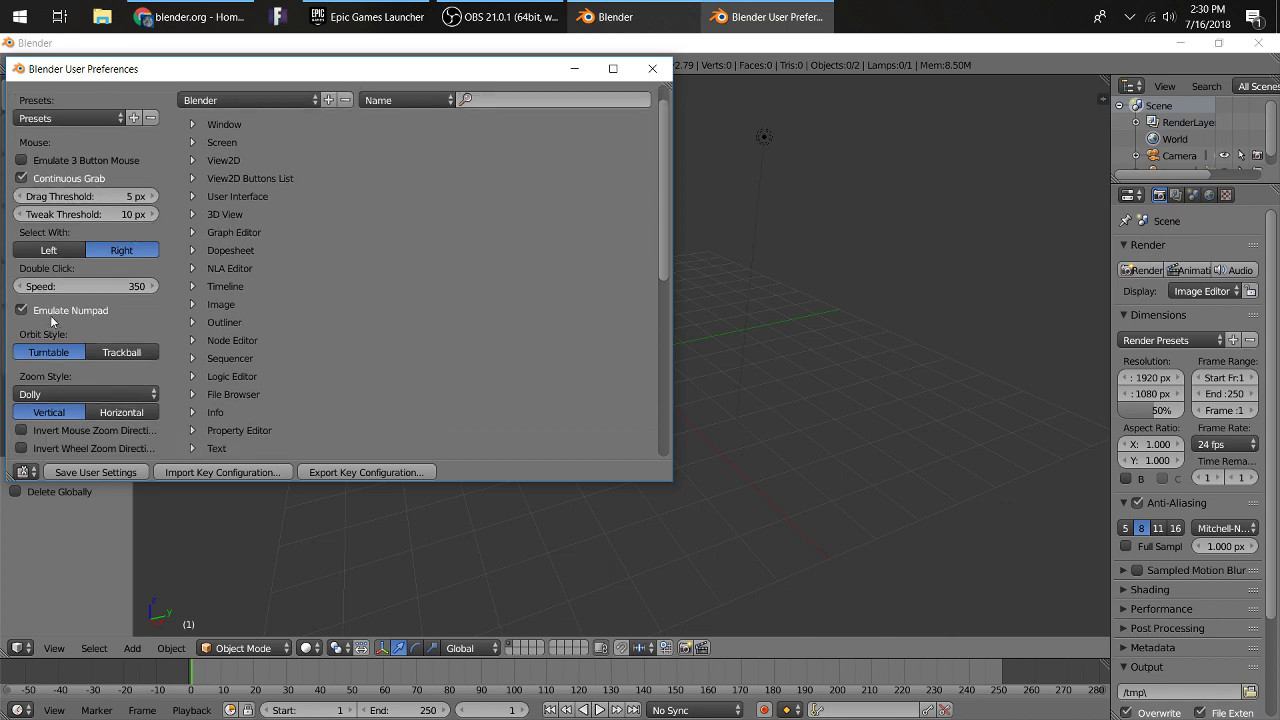
pyautogui.click(652, 68)
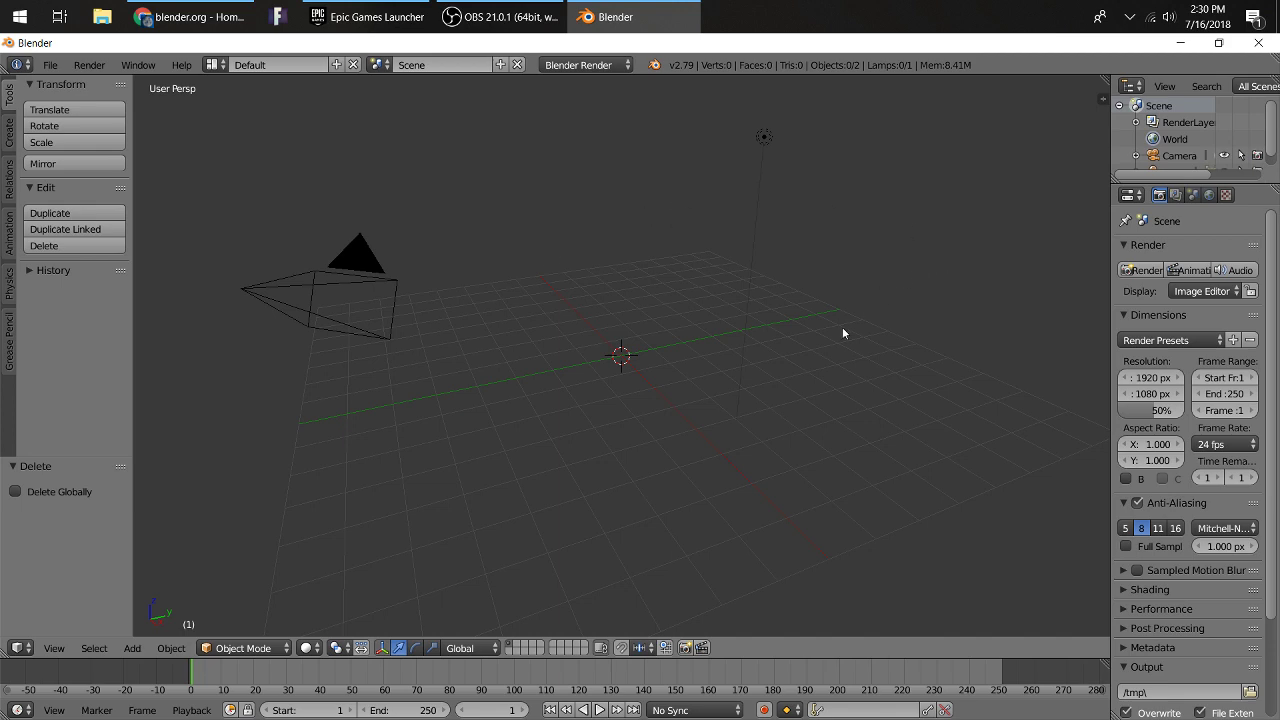
# Add a torus mesh to the scene.
pyautogui.hotkey('shift', 'a')
pyautogui.press('Escape')
pyautogui.hotkey('shift', 'a')
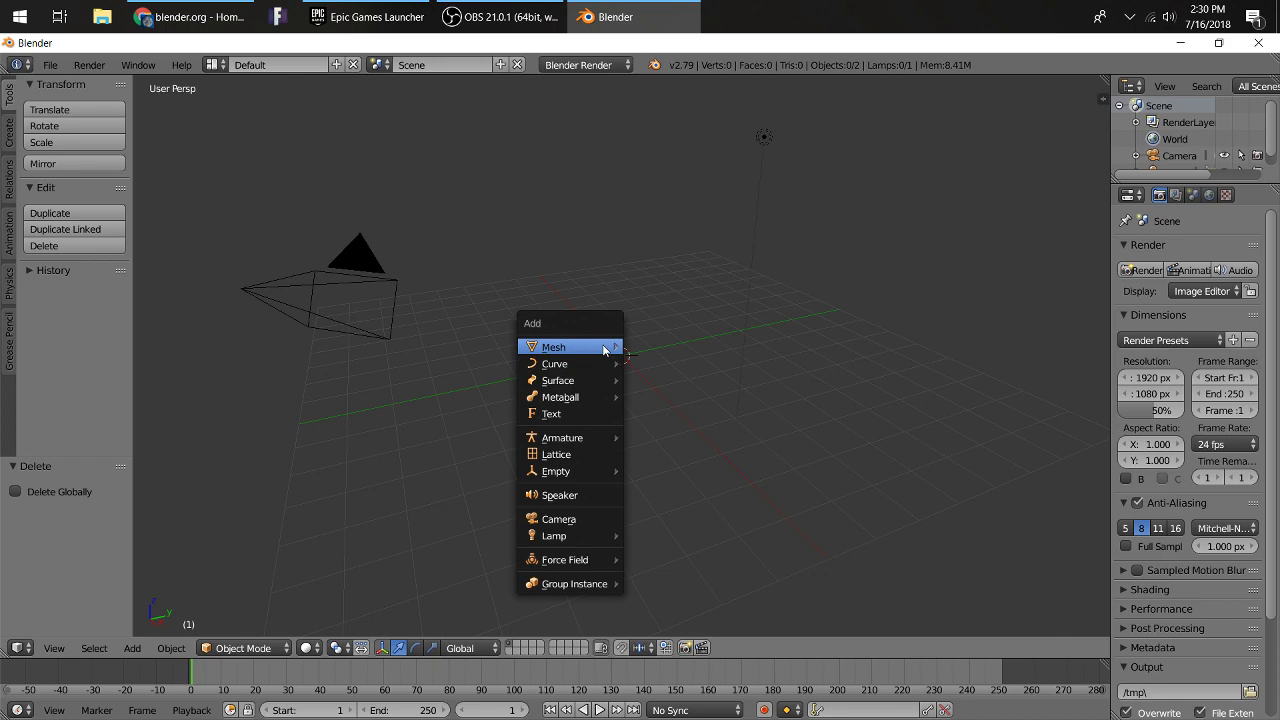
pyautogui.moveTo(604, 349)
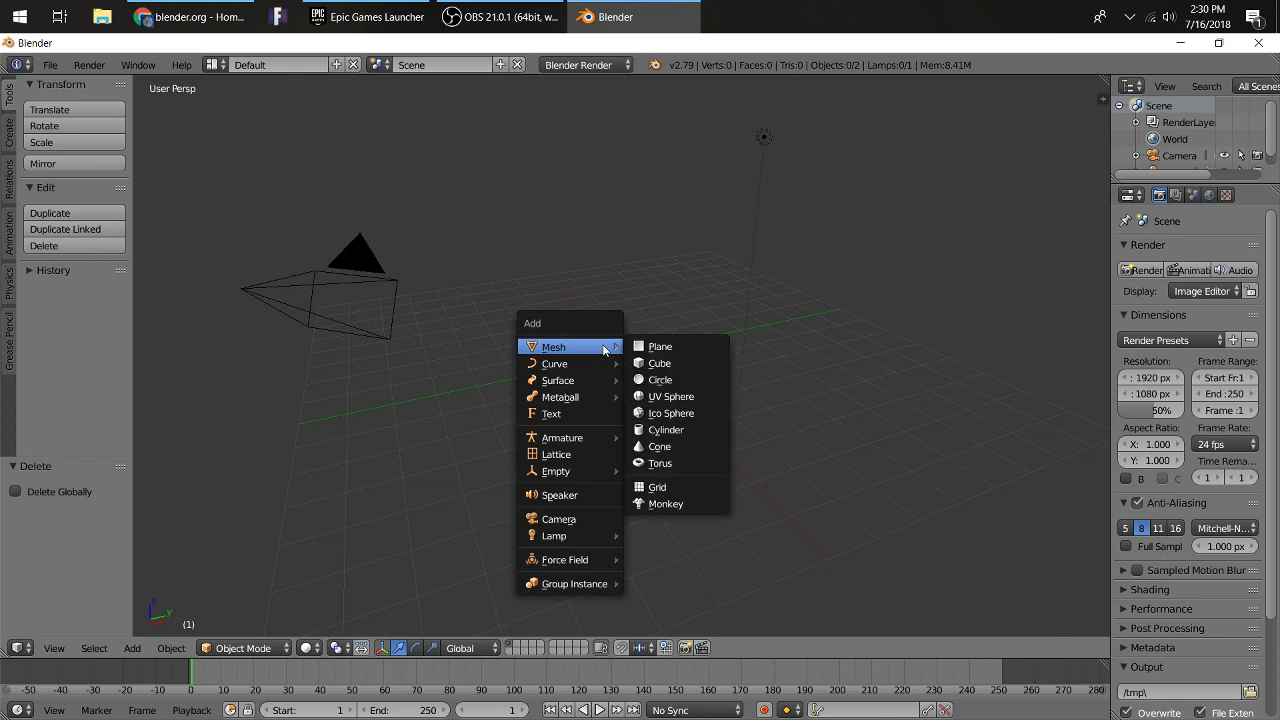
pyautogui.click(658, 463)
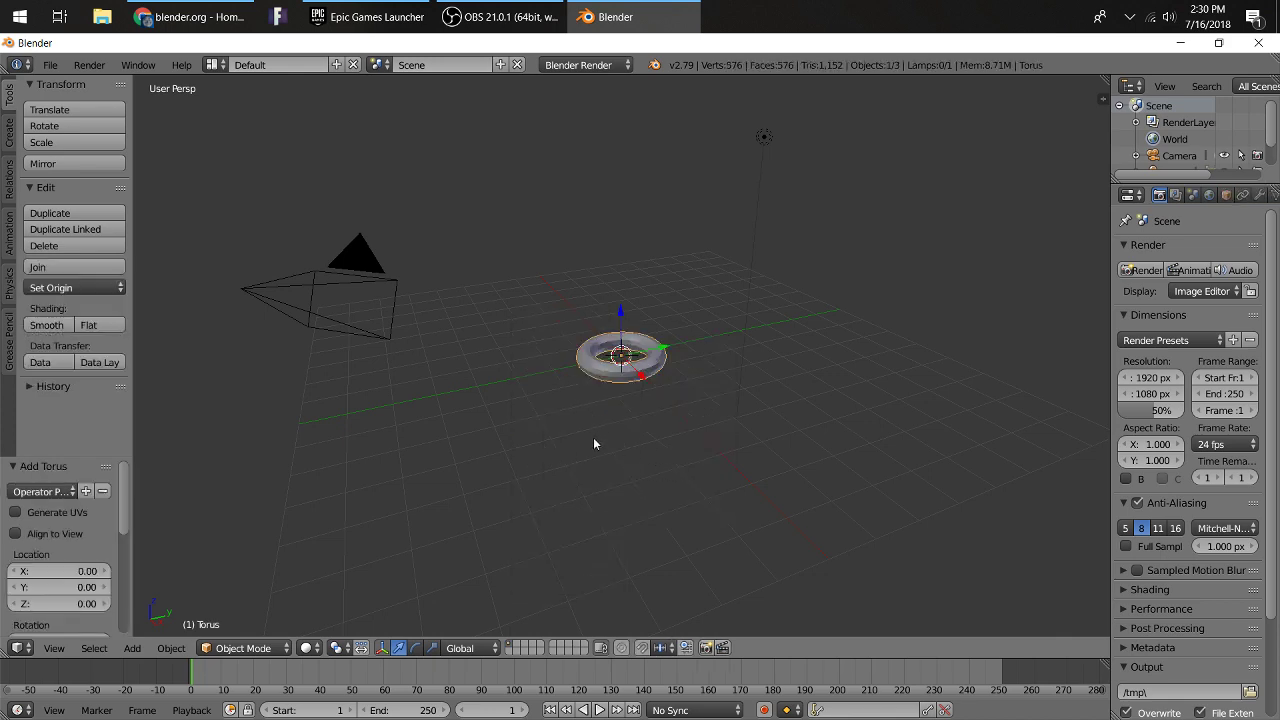
pyautogui.scroll(3, 520, 405)
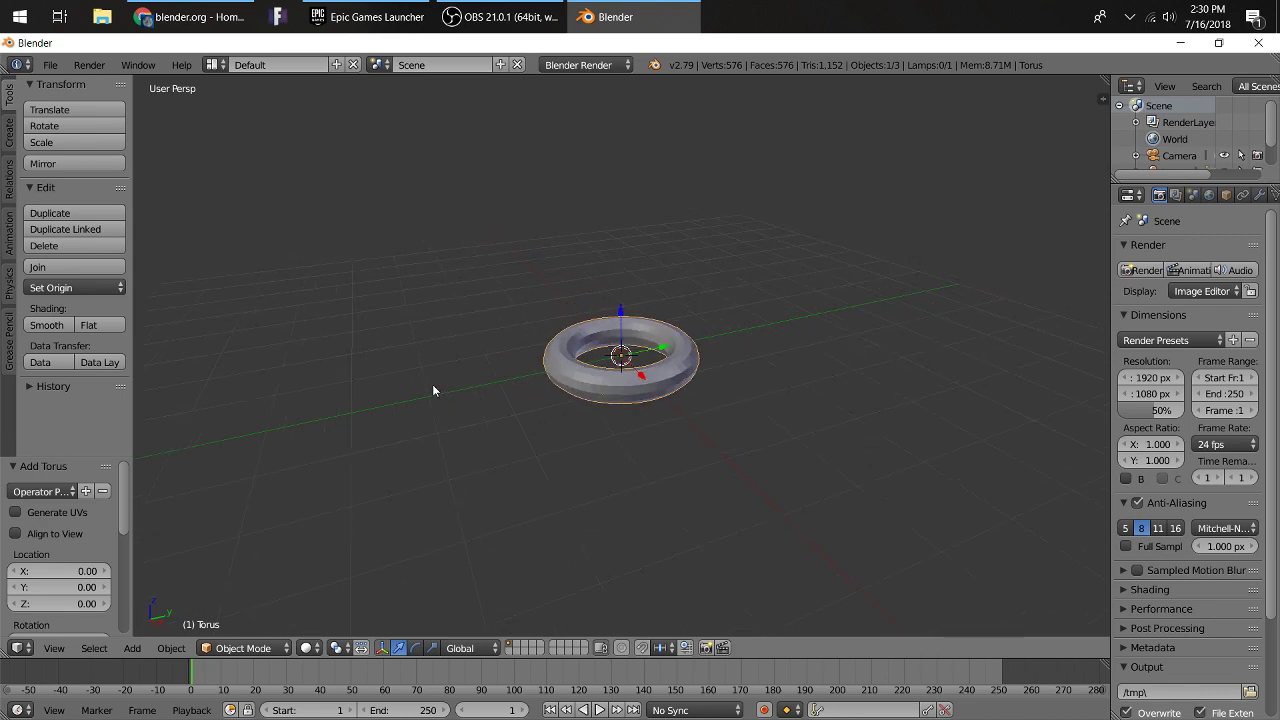
pyautogui.moveTo(628, 442); pyautogui.dragTo(626, 470, button='middle')
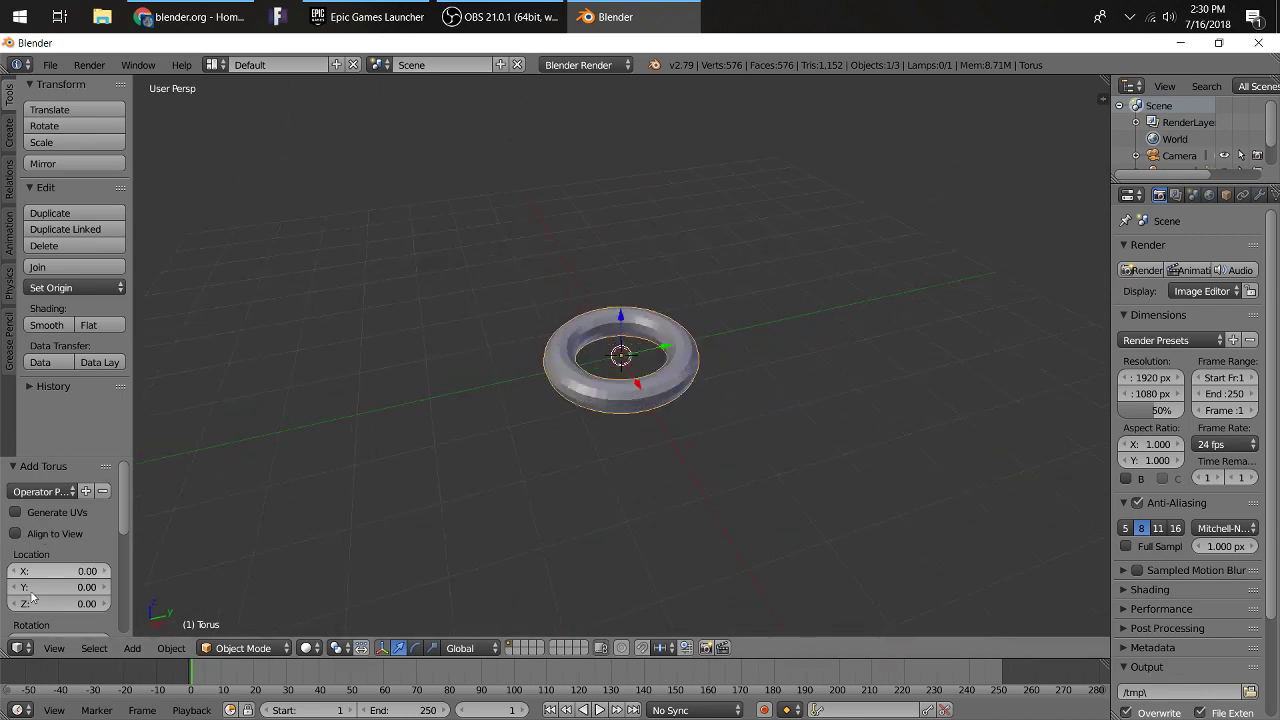
pyautogui.scroll(-3, 96, 511)
pyautogui.scroll(3, 88, 529)
pyautogui.scroll(-5, 55, 552)
pyautogui.scroll(-3, 55, 560)
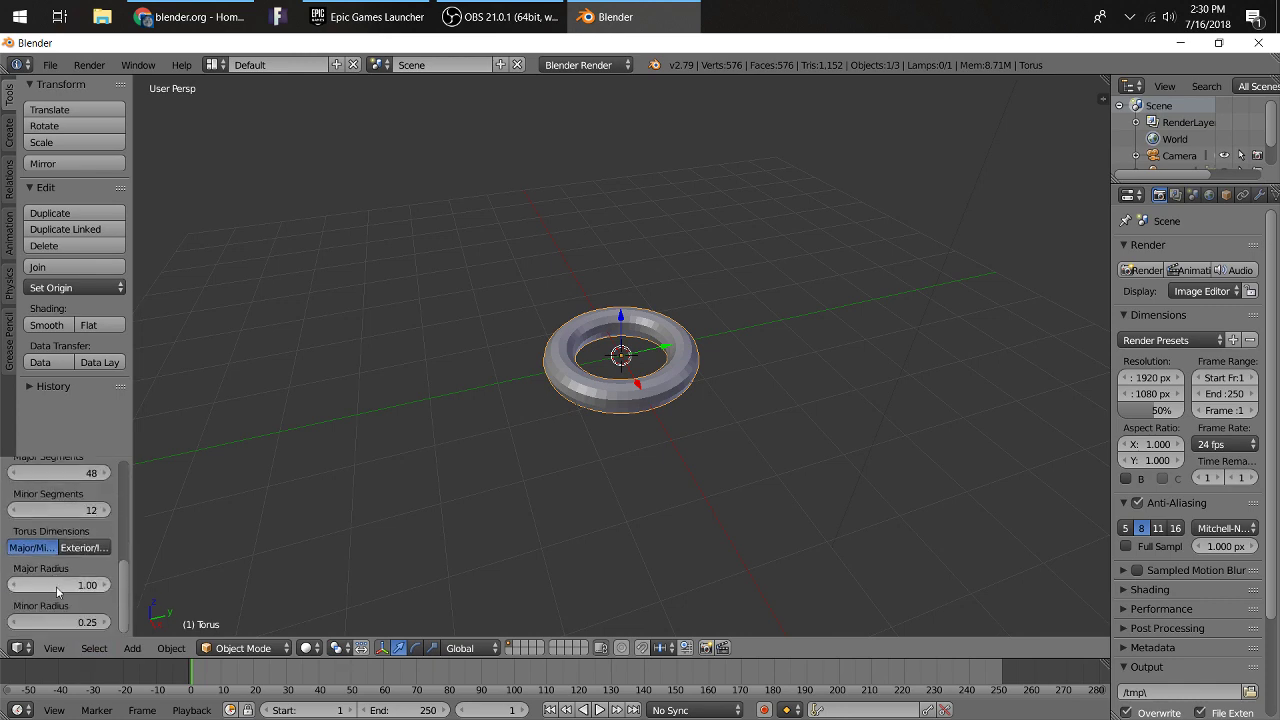
# Thicken the torus ring to a minor radius of 0.43.
pyautogui.moveTo(106, 626); pyautogui.dragTo(97, 630)
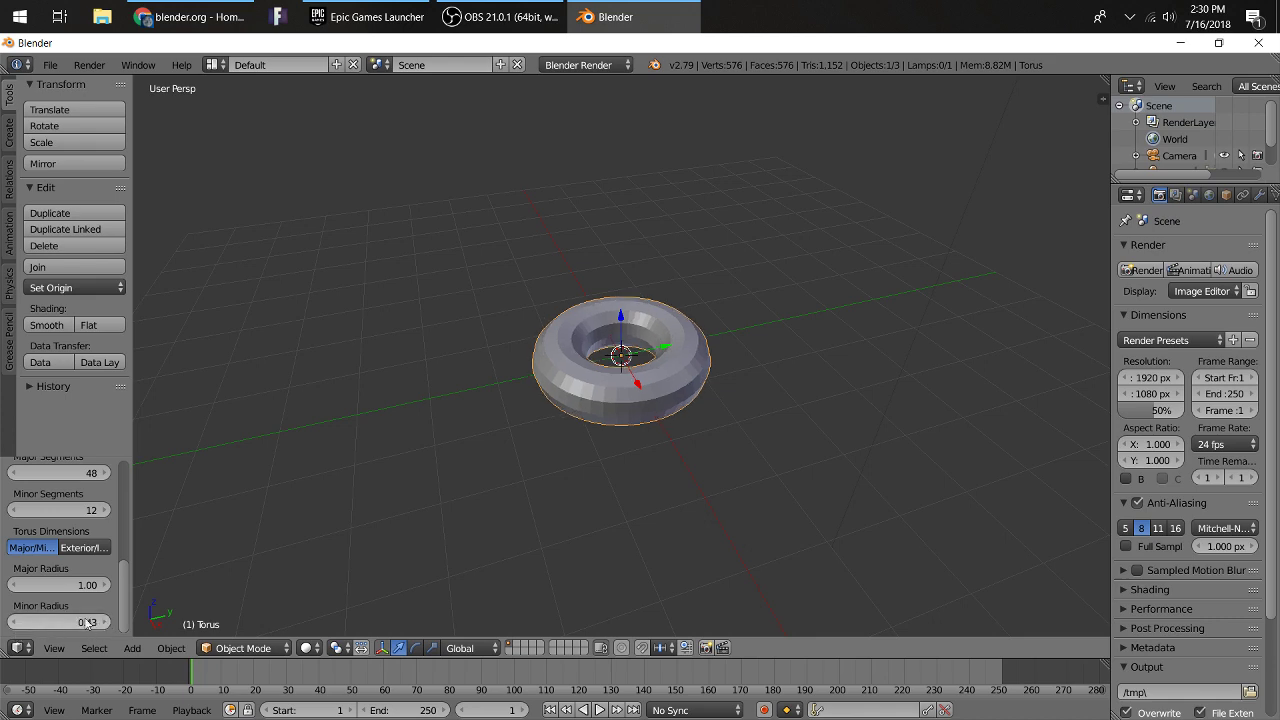
pyautogui.scroll(2, 500, 452)
pyautogui.scroll(-1, 316, 588)
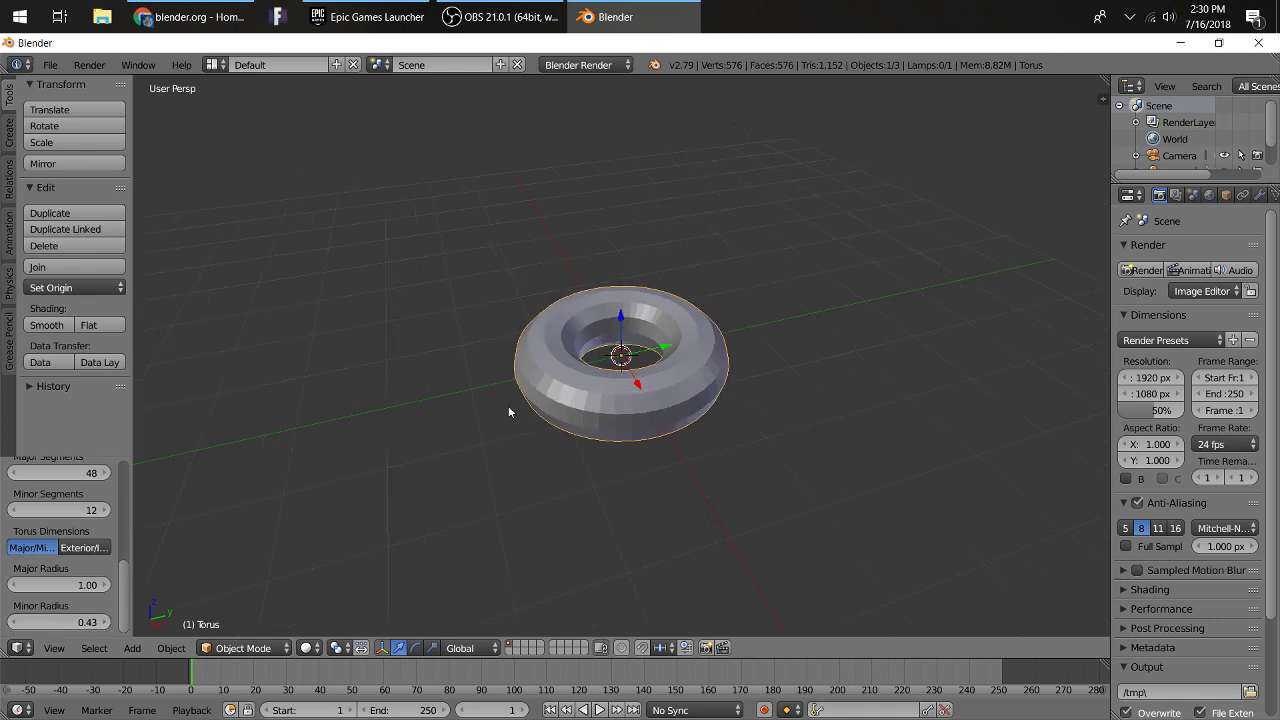
pyautogui.moveTo(508, 411); pyautogui.dragTo(316, 453, button='middle')
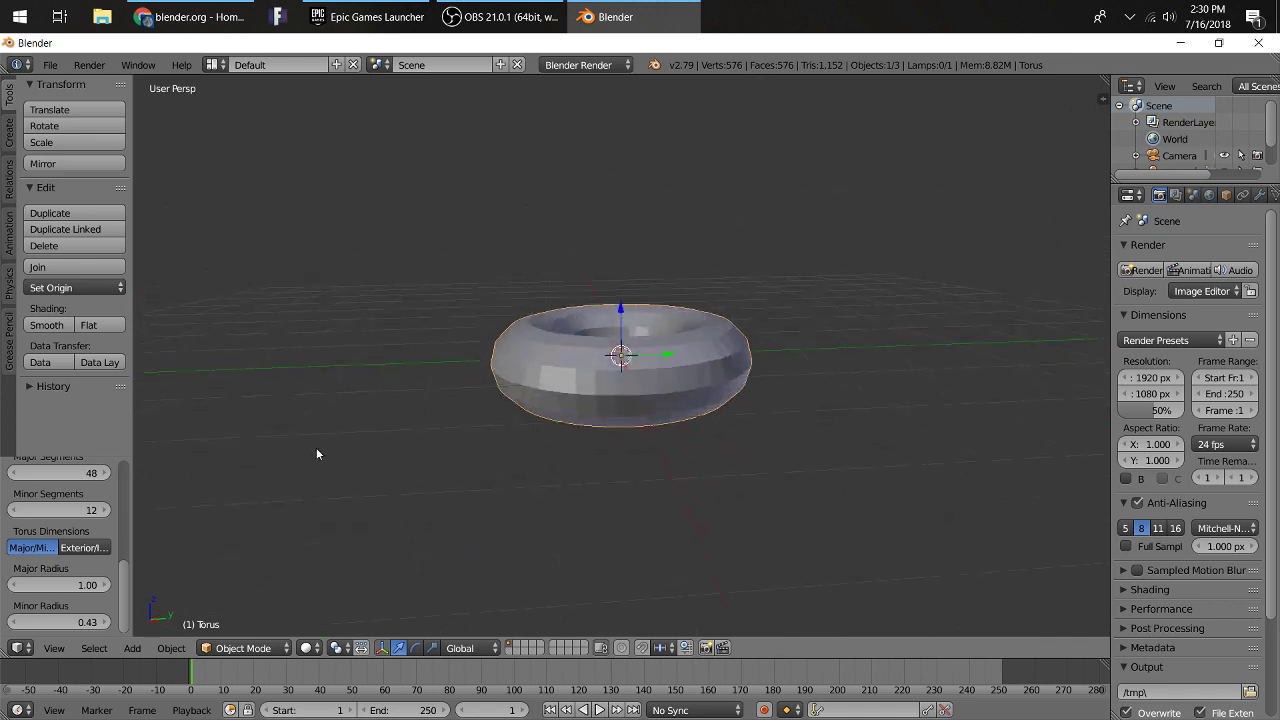
pyautogui.scroll(-1, 316, 454)
# Lift the torus along Z so it floats above the grid.
pyautogui.moveTo(619, 316); pyautogui.dragTo(617, 256)
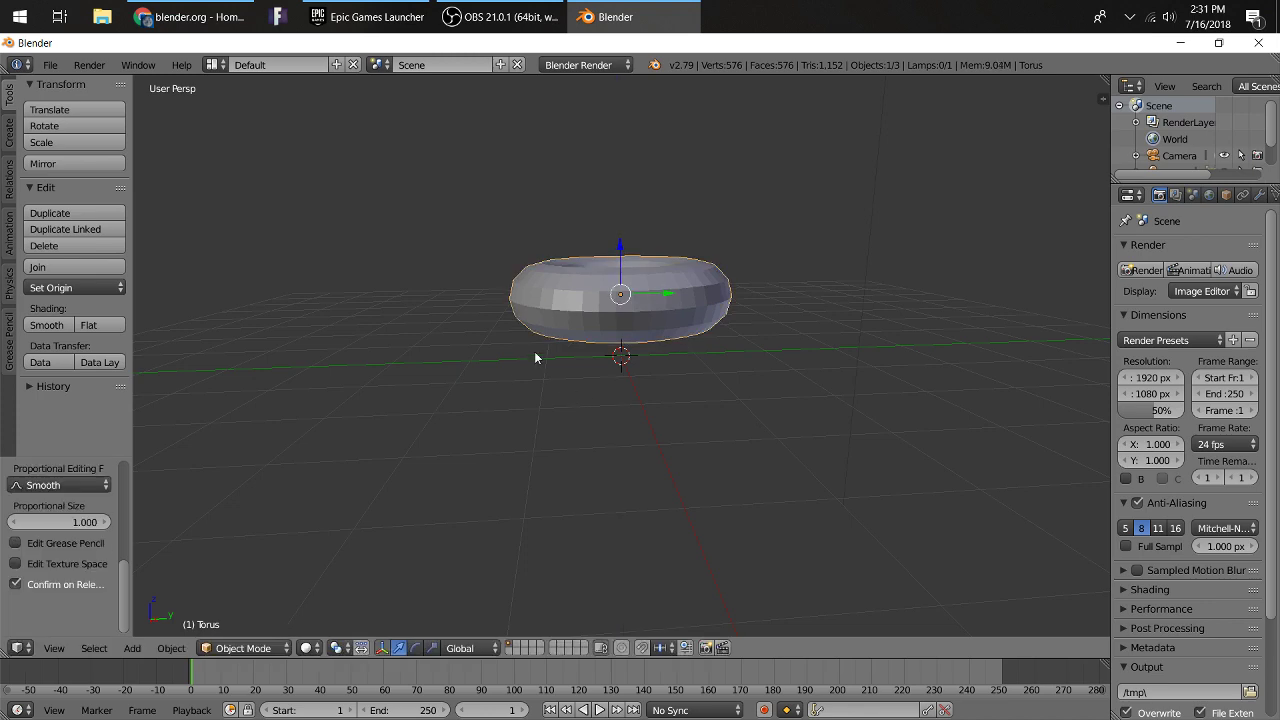
pyautogui.moveTo(535, 353); pyautogui.dragTo(446, 393, button='middle')
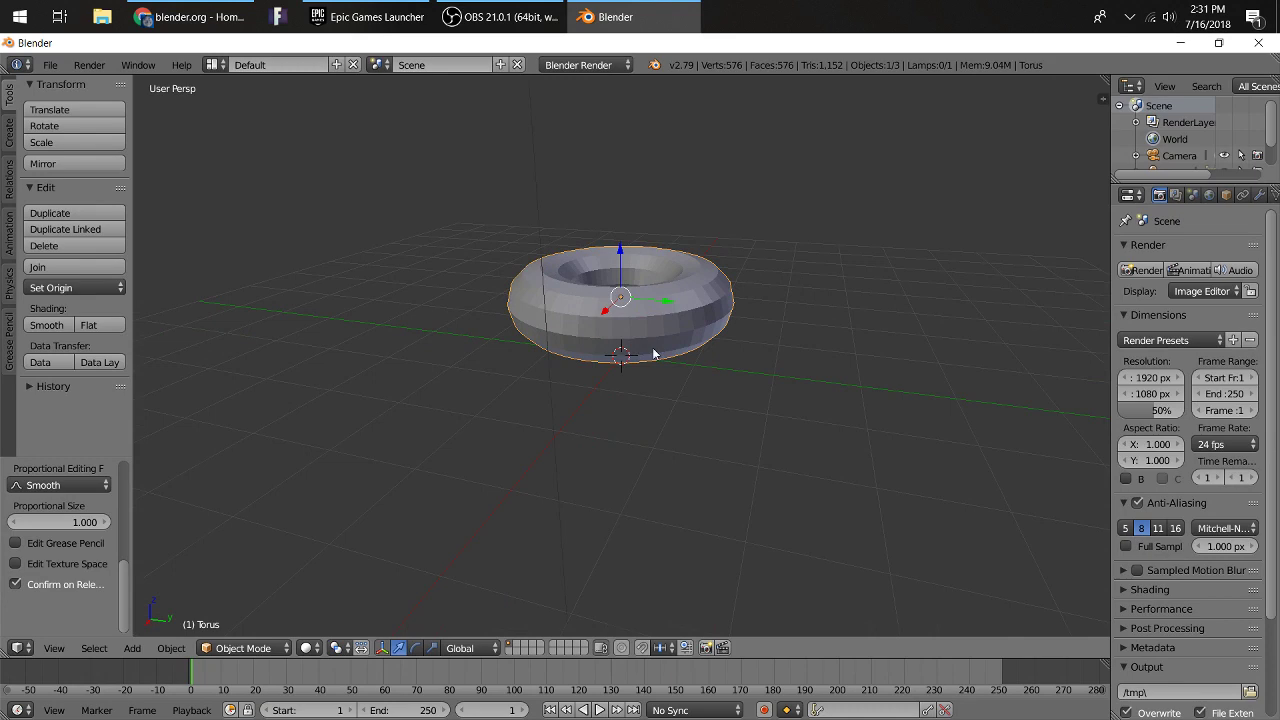
pyautogui.moveTo(652, 353); pyautogui.dragTo(720, 345, button='middle')
pyautogui.scroll(-4, 1204, 201)
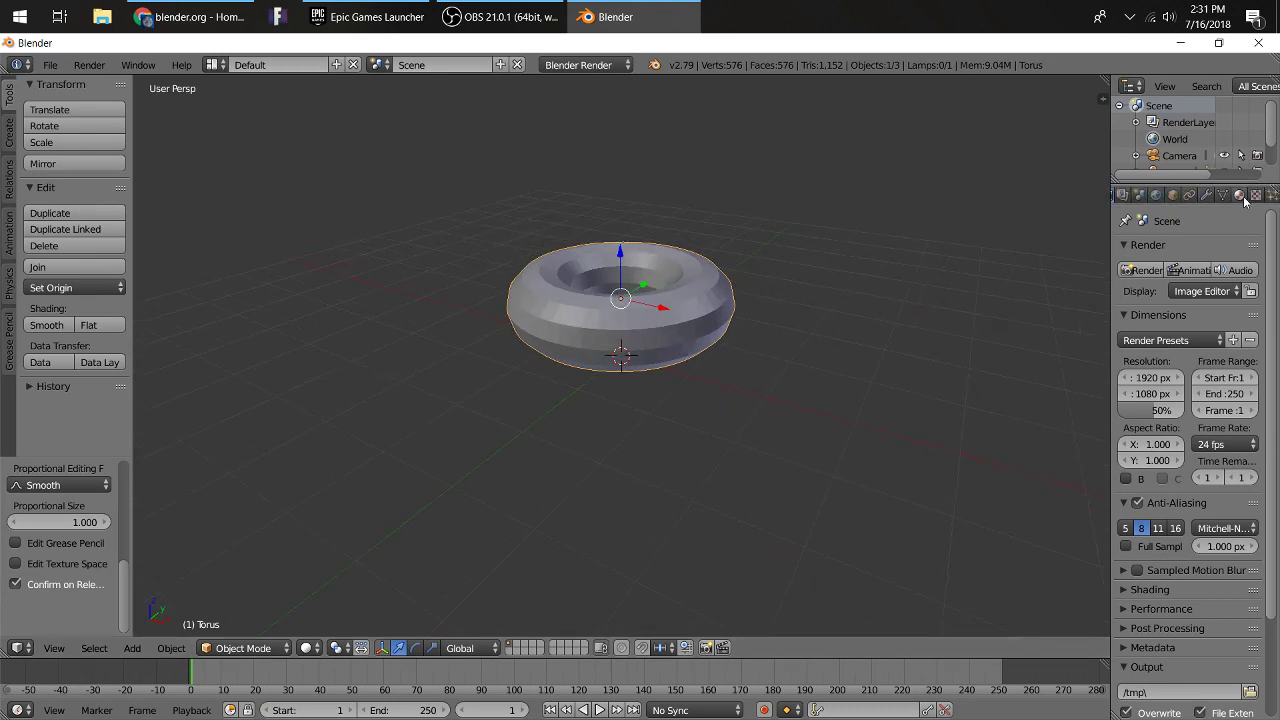
# Create Material.001 on the torus with a pale yellow-green diffuse colour.
pyautogui.click(1238, 197)
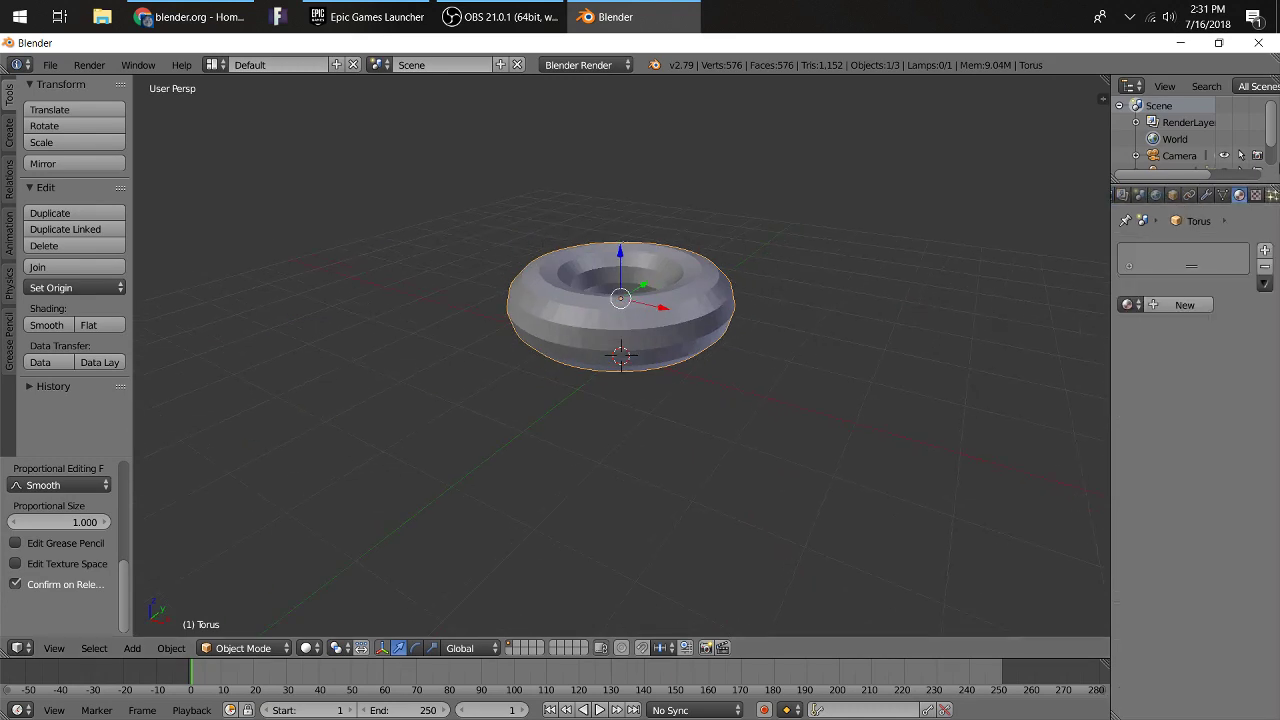
pyautogui.click(1180, 305)
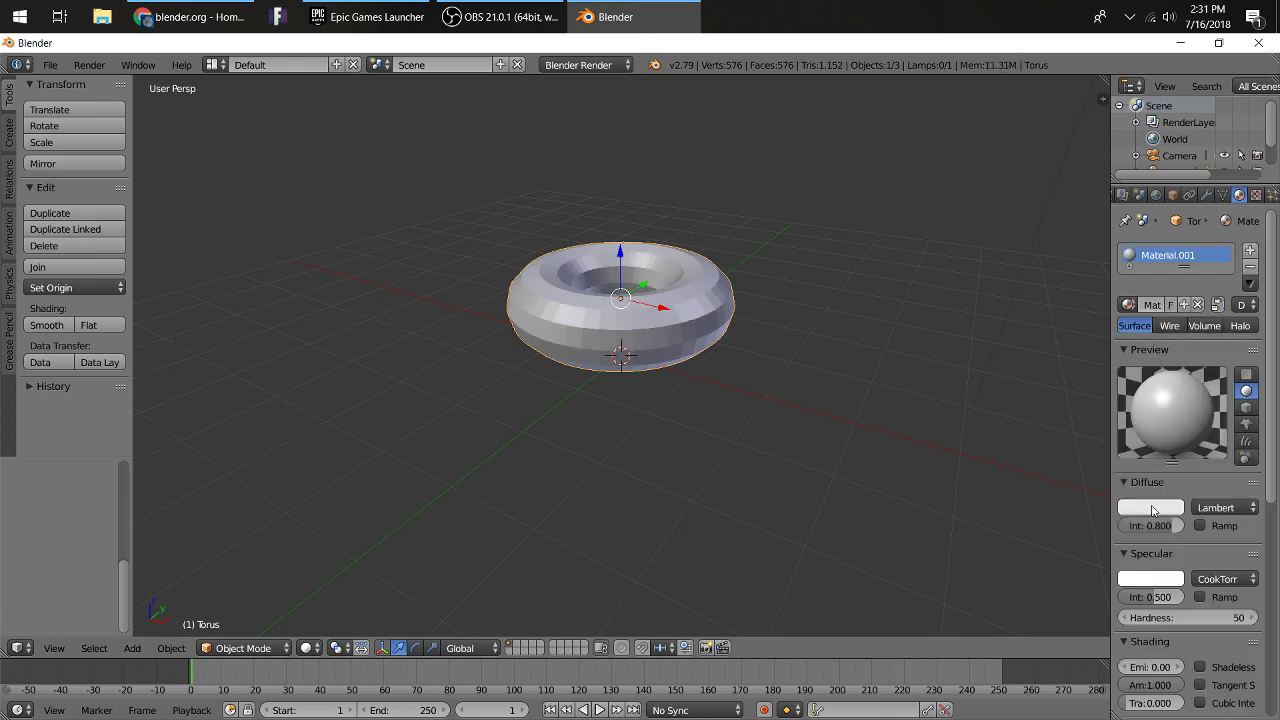
pyautogui.click(1153, 511)
pyautogui.moveTo(1100, 351); pyautogui.dragTo(1058, 364)
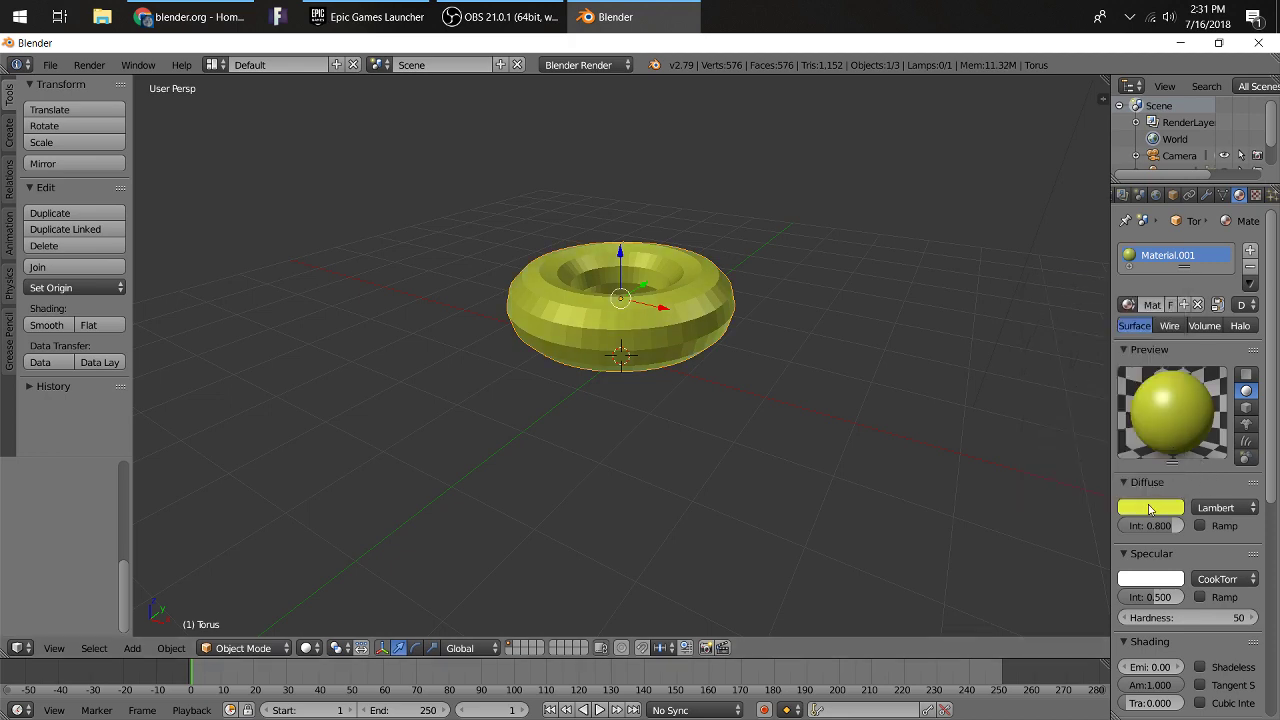
pyautogui.click(1150, 508)
pyautogui.moveTo(1065, 368)
pyautogui.mouseDown()
pyautogui.moveTo(1083, 369)
pyautogui.moveTo(1069, 355)
pyautogui.mouseUp()
pyautogui.moveTo(759, 401)
pyautogui.mouseDown(button='middle')
pyautogui.moveTo(810, 362)
pyautogui.moveTo(829, 399)
pyautogui.moveTo(758, 398)
pyautogui.mouseUp(button='middle')
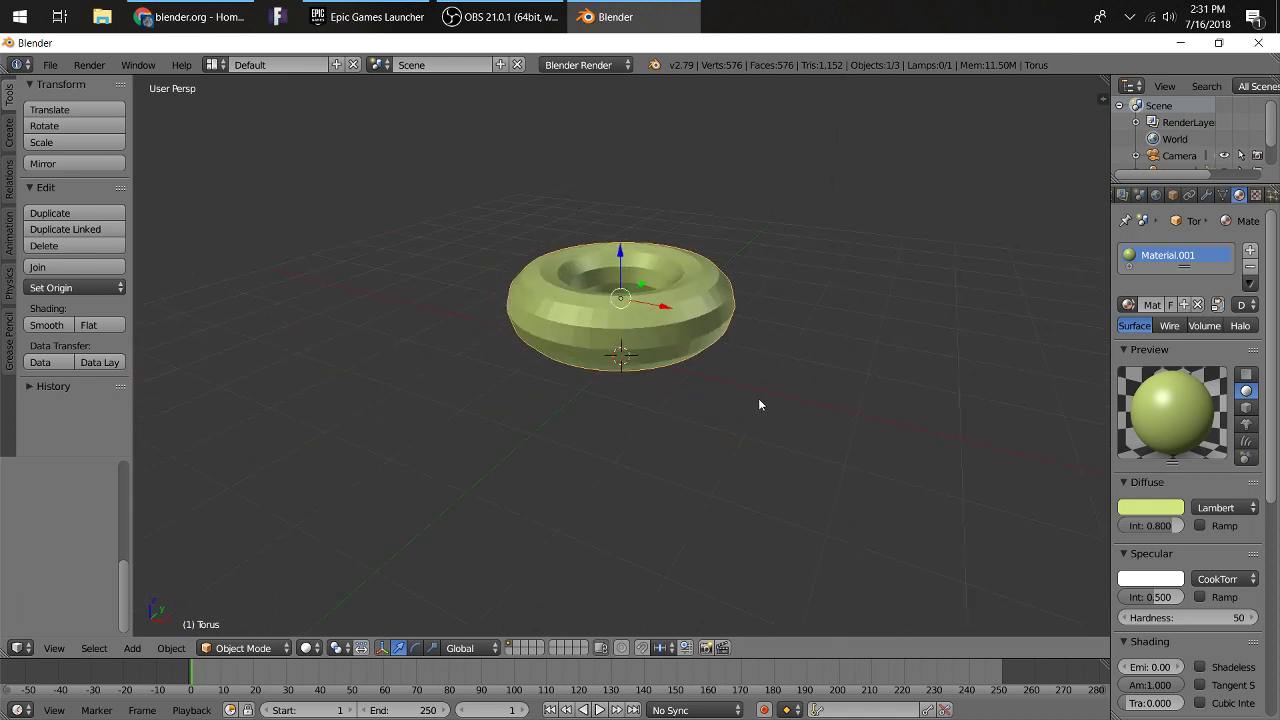
# Switch to a side view and put the torus into Edit Mode.
pyautogui.press('KP_3')
pyautogui.click(243, 648)
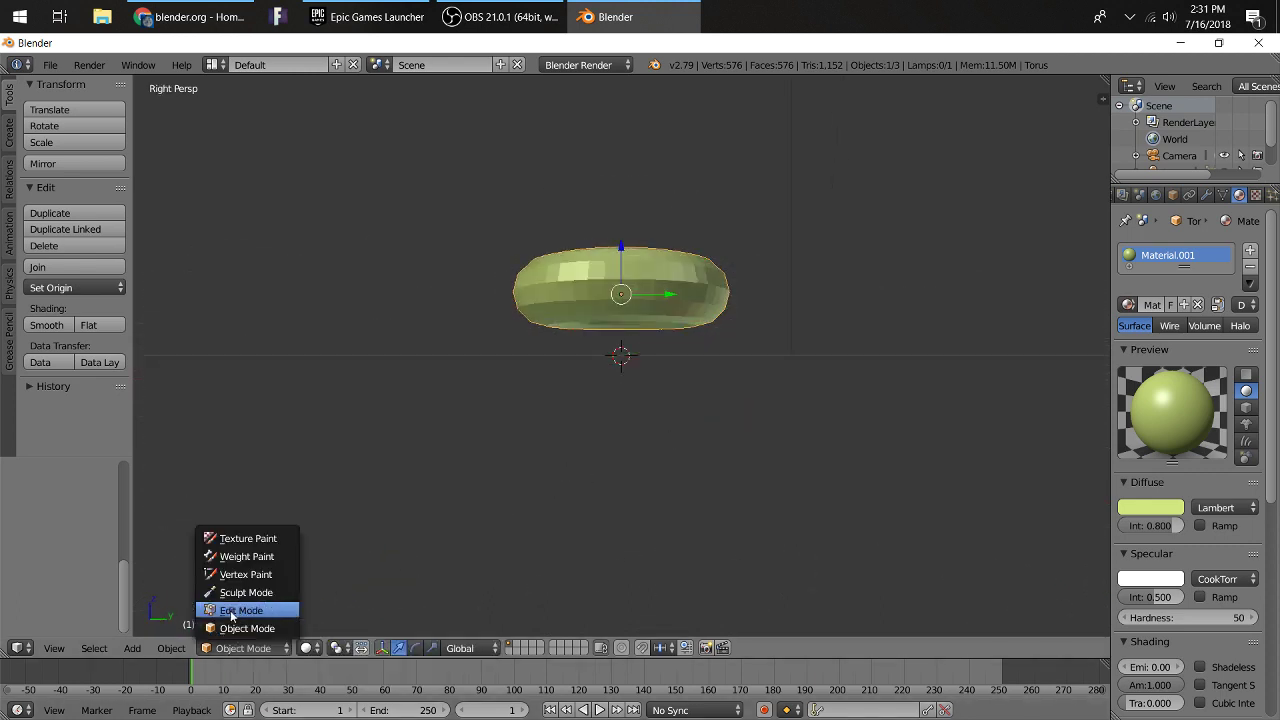
pyautogui.click(240, 610)
pyautogui.moveTo(580, 365); pyautogui.dragTo(575, 376, button='middle')
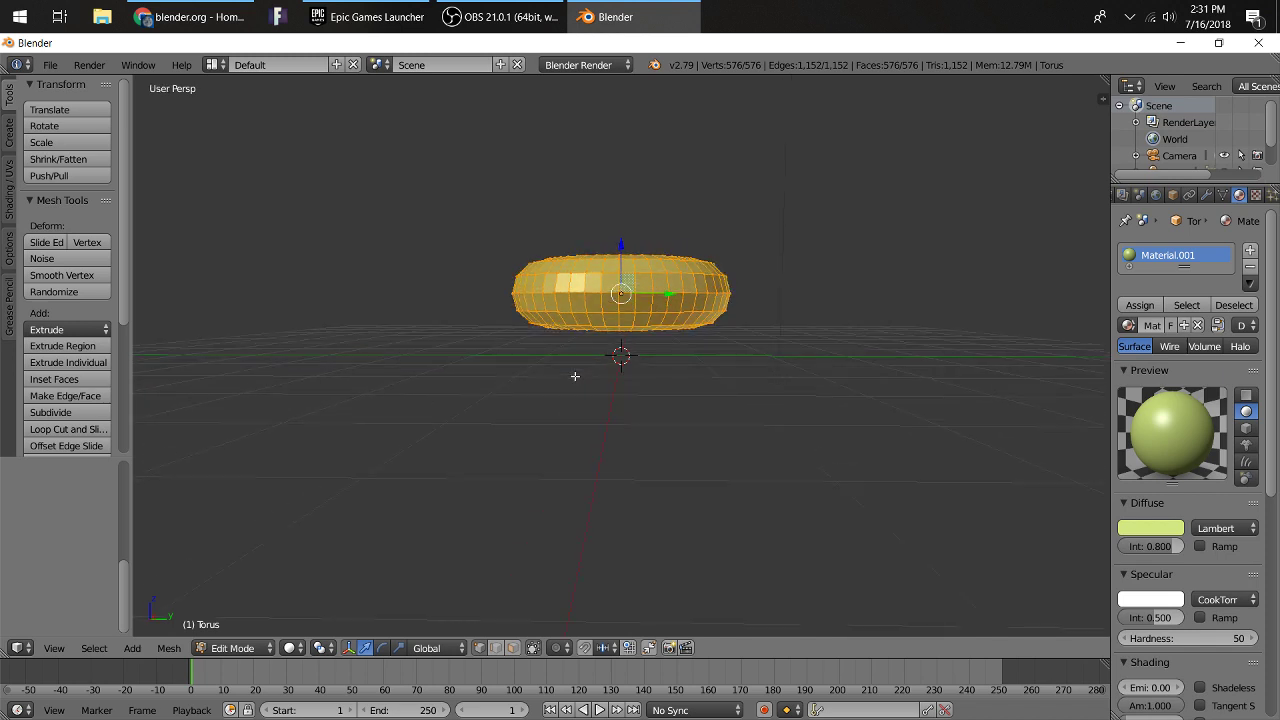
# Box-select the upper half of the torus vertices using wireframe view.
pyautogui.press('a')
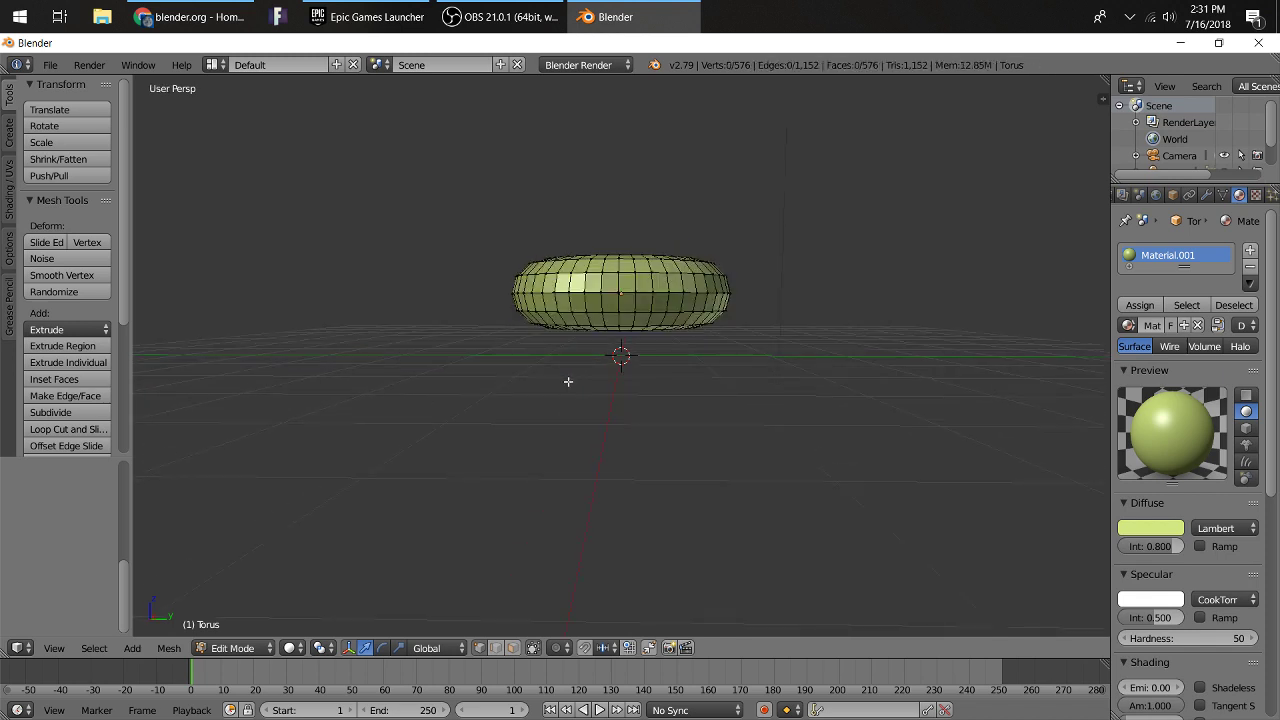
pyautogui.press('z')
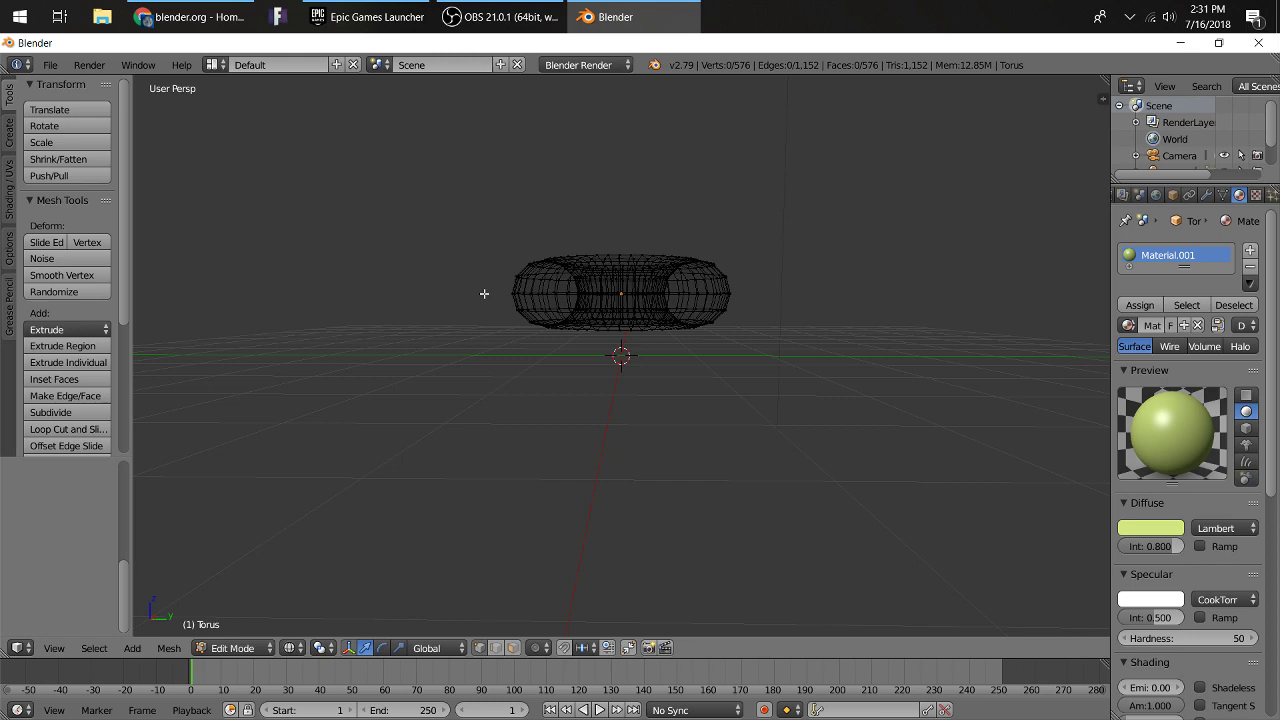
pyautogui.press('b')
pyautogui.moveTo(496, 287); pyautogui.dragTo(743, 237)
pyautogui.moveTo(771, 260)
pyautogui.mouseDown(button='middle')
pyautogui.moveTo(715, 313)
pyautogui.moveTo(751, 280)
pyautogui.moveTo(640, 300)
pyautogui.moveTo(620, 330)
pyautogui.mouseUp(button='middle')
pyautogui.press('z')
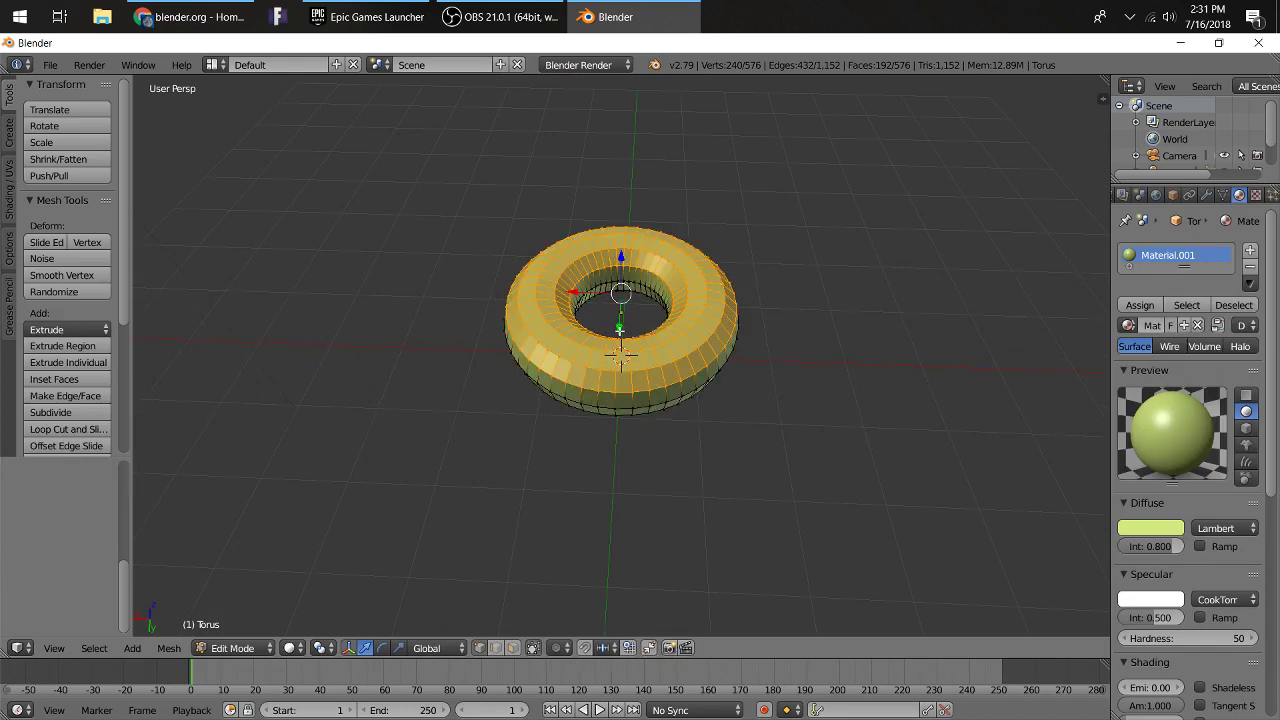
# Extrude the selected top faces upward and add a second material slot.
pyautogui.moveTo(826, 371); pyautogui.dragTo(837, 327, button='middle')
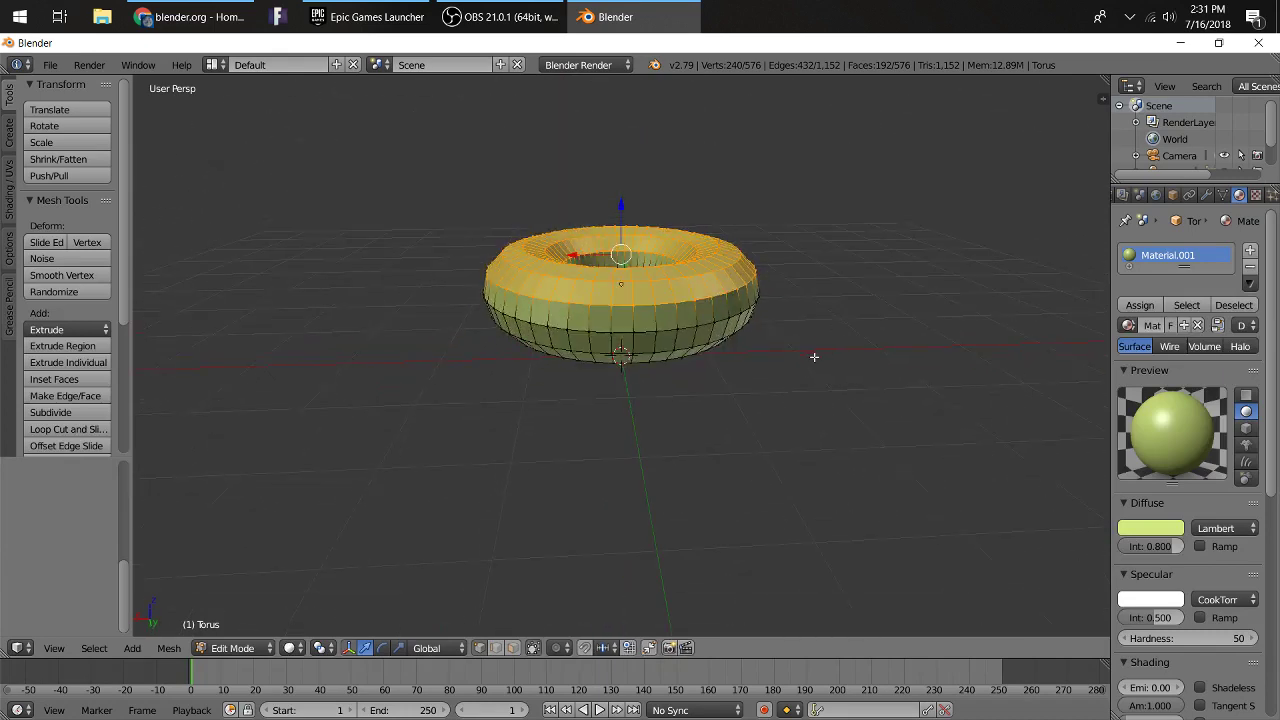
pyautogui.press('e')
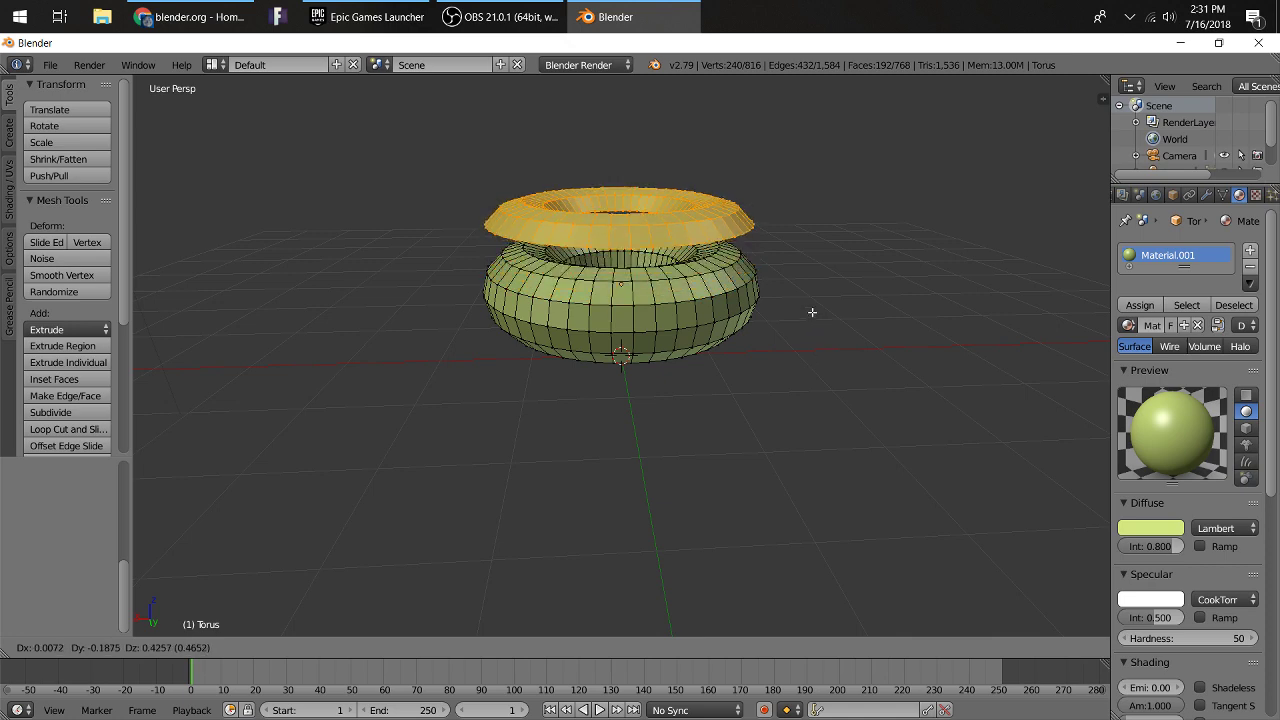
pyautogui.click(812, 312)
pyautogui.moveTo(814, 277); pyautogui.dragTo(855, 390, button='middle')
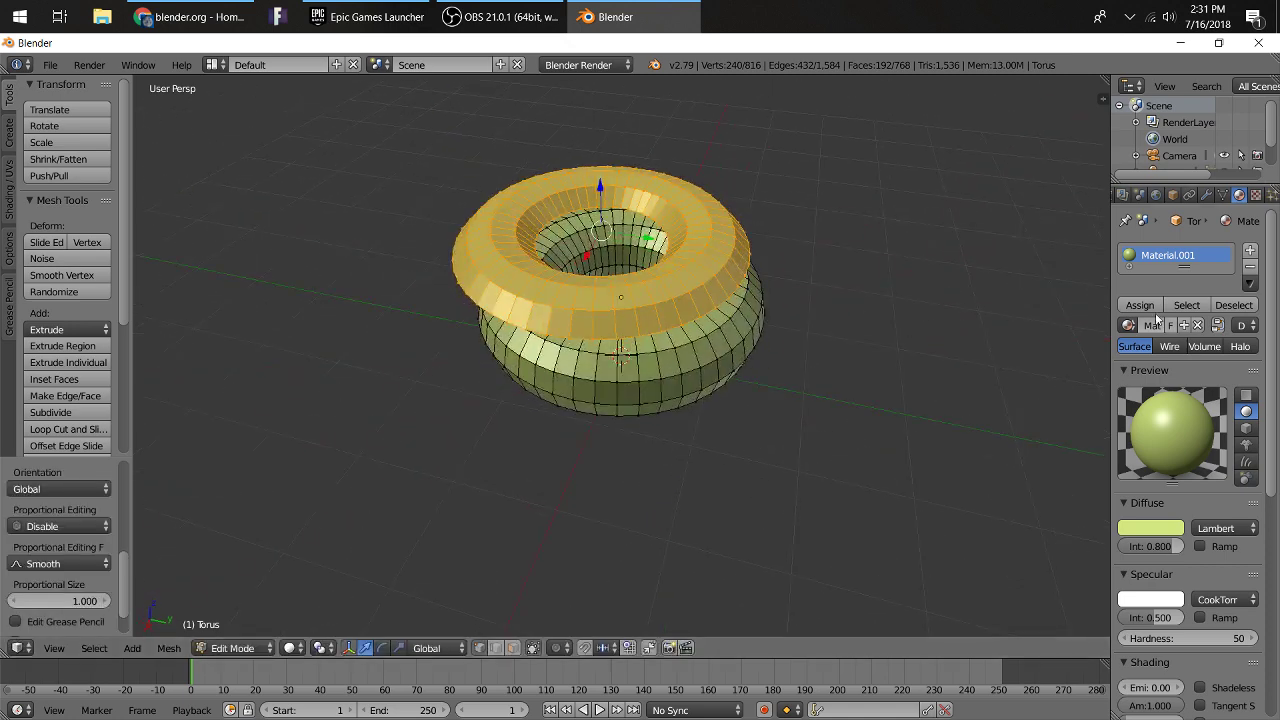
pyautogui.click(1250, 250)
# Create a blue Material.002 and assign it to the top faces.
pyautogui.click(1184, 363)
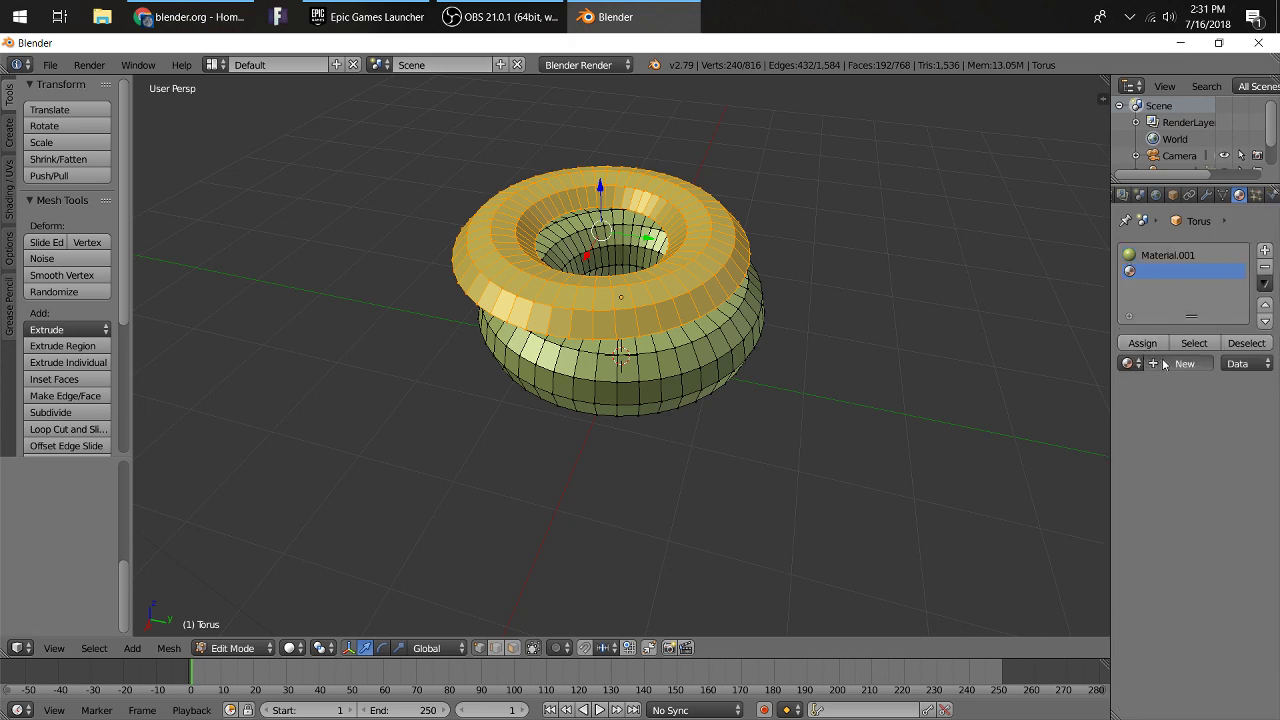
pyautogui.click(1157, 566)
pyautogui.moveTo(1080, 420); pyautogui.dragTo(1068, 434)
pyautogui.click(1176, 566)
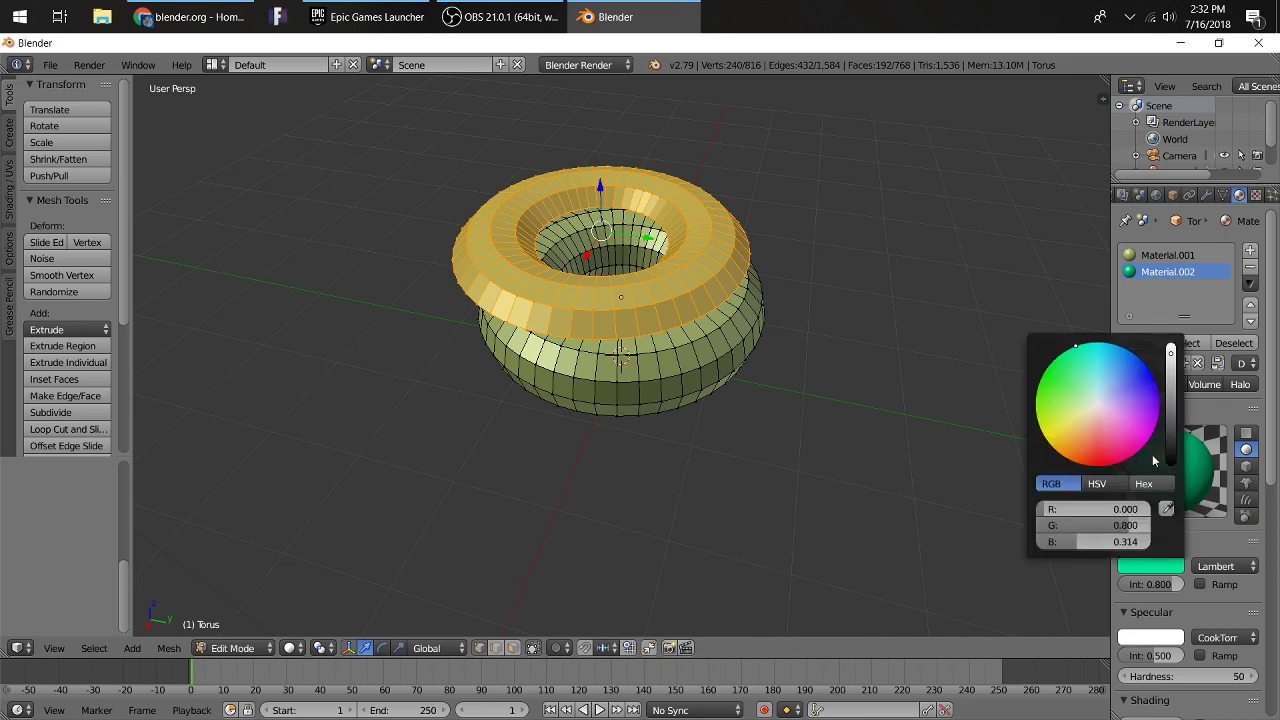
pyautogui.moveTo(1130, 400)
pyautogui.mouseDown()
pyautogui.moveTo(1088, 452)
pyautogui.moveTo(1078, 443)
pyautogui.moveTo(1130, 380)
pyautogui.mouseUp()
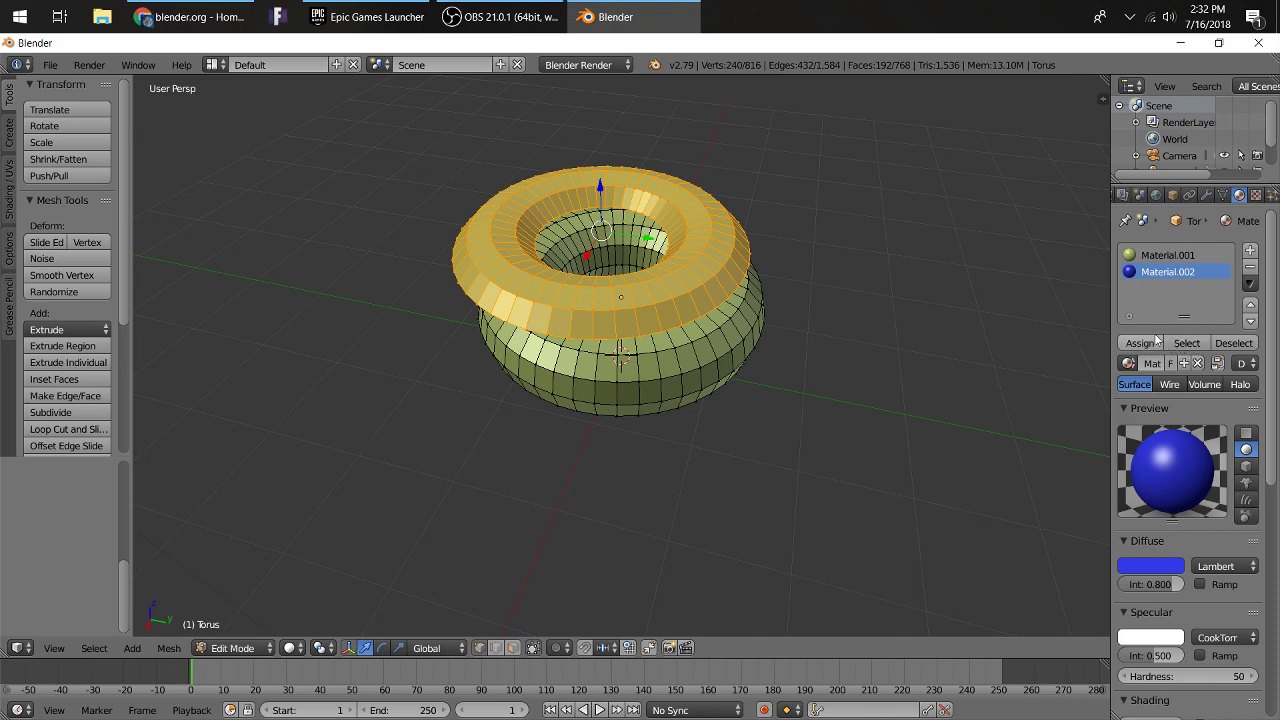
pyautogui.click(1152, 344)
# Move the blue top layer back down onto the torus.
pyautogui.moveTo(935, 340); pyautogui.dragTo(1067, 358, button='middle')
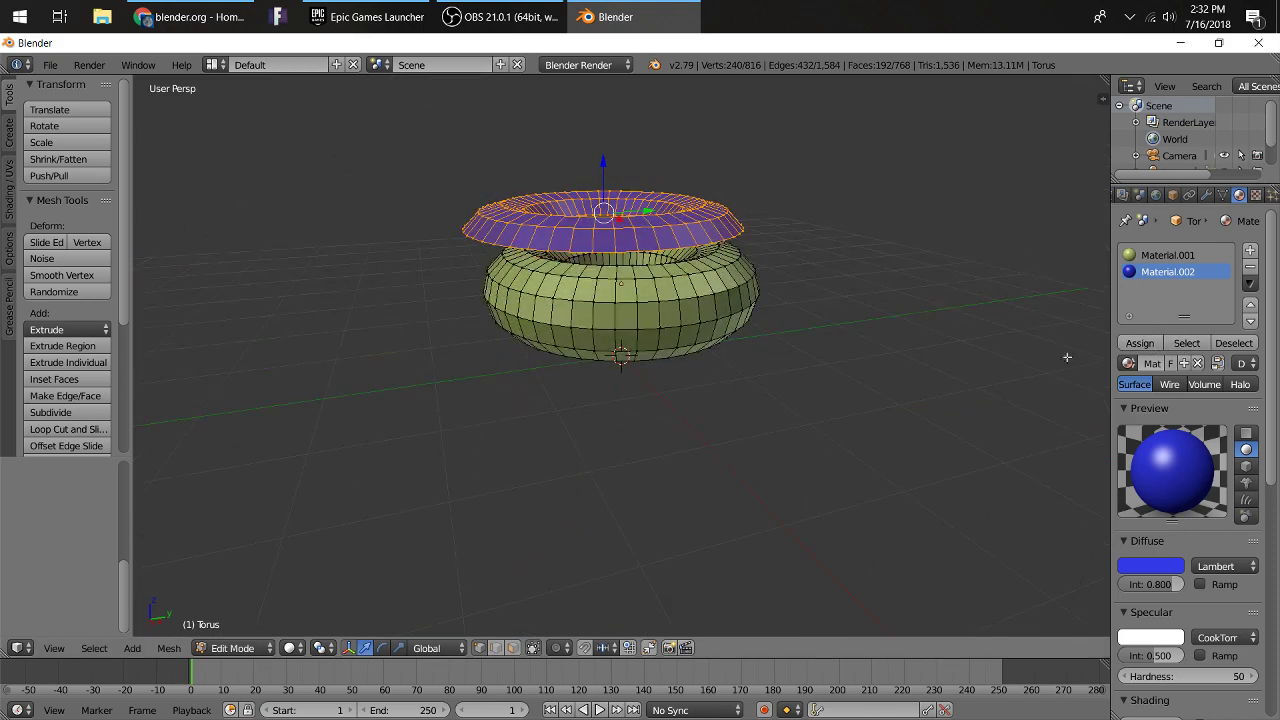
pyautogui.moveTo(863, 301); pyautogui.dragTo(719, 232, button='middle')
pyautogui.moveTo(638, 213); pyautogui.dragTo(658, 212)
pyautogui.moveTo(794, 284); pyautogui.dragTo(730, 238, button='middle')
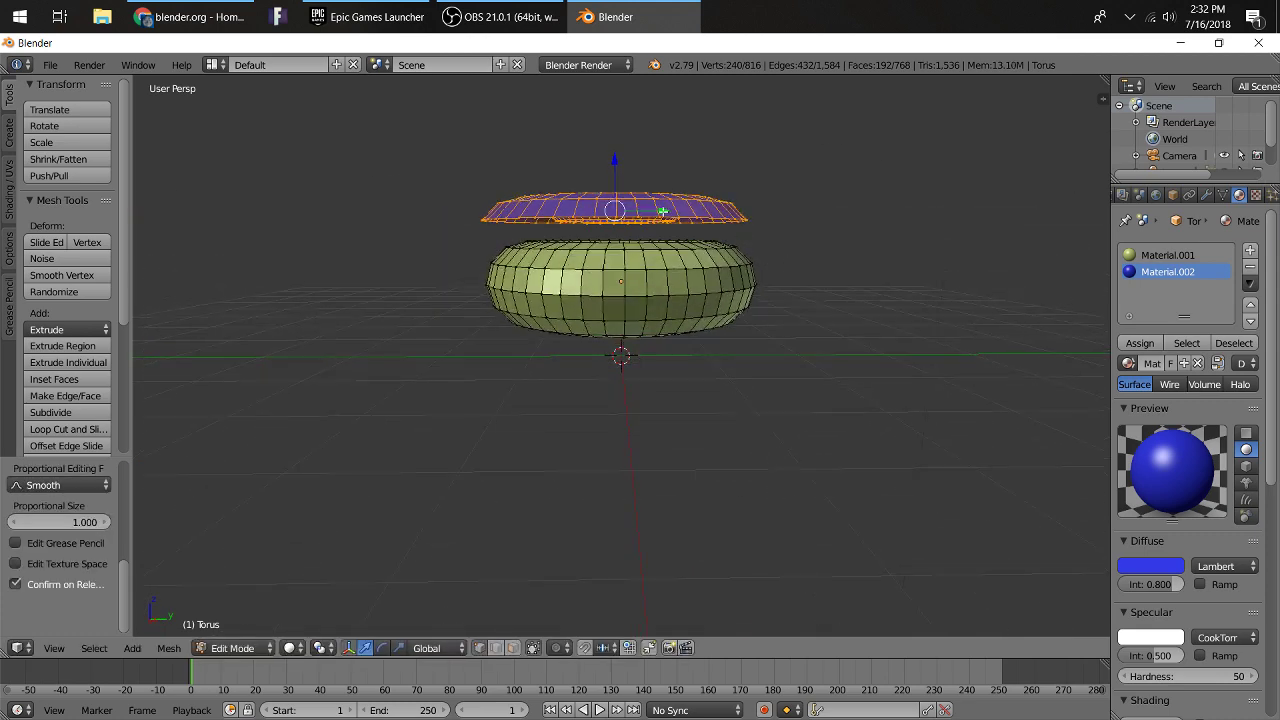
pyautogui.moveTo(662, 211); pyautogui.dragTo(768, 197)
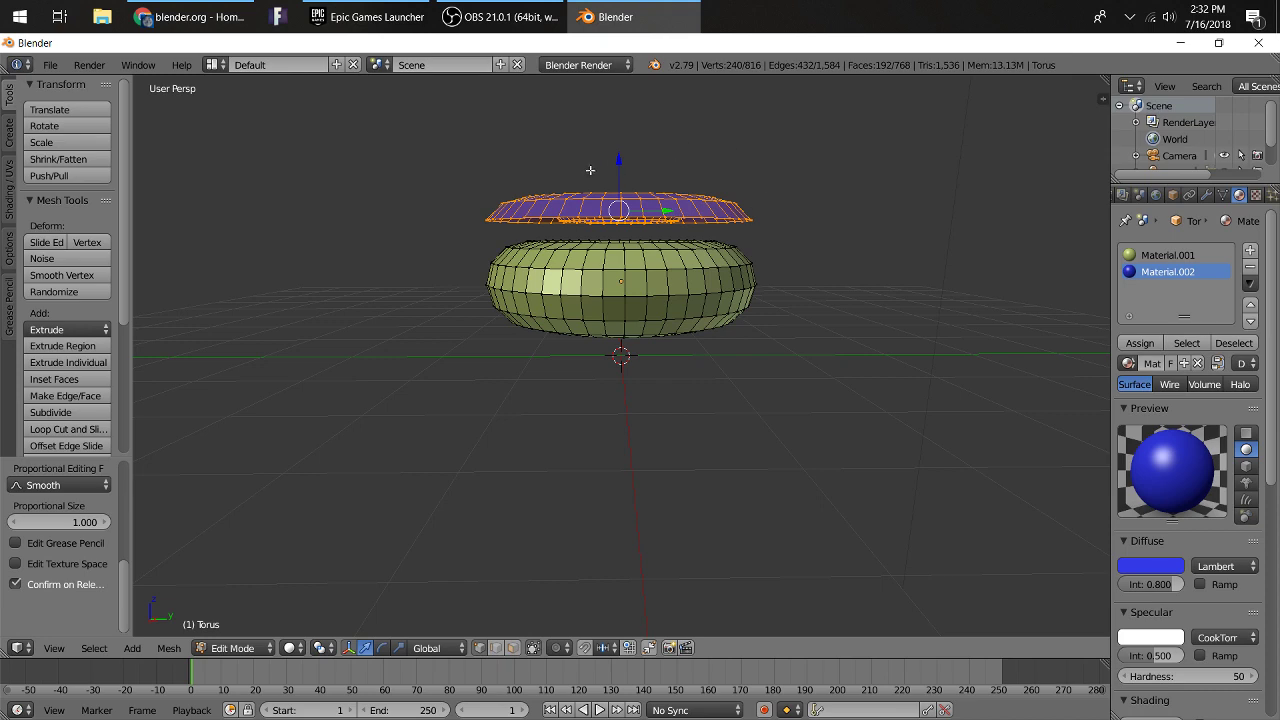
pyautogui.moveTo(619, 160); pyautogui.dragTo(616, 200)
pyautogui.moveTo(680, 206); pyautogui.dragTo(745, 264, button='middle')
# Return to Object Mode and orbit around the blue-iced donut from several angles.
pyautogui.press('Tab')
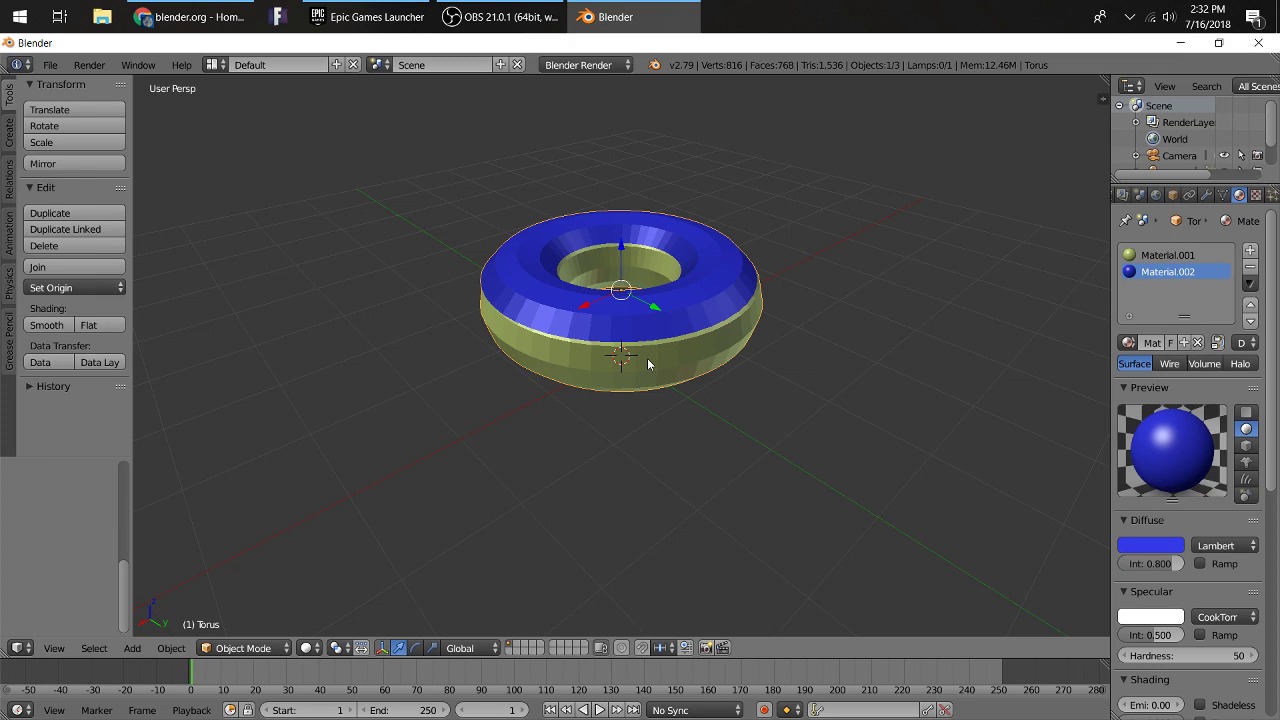
pyautogui.moveTo(678, 435); pyautogui.dragTo(780, 454, button='middle')
pyautogui.moveTo(707, 468); pyautogui.dragTo(435, 399, button='middle')
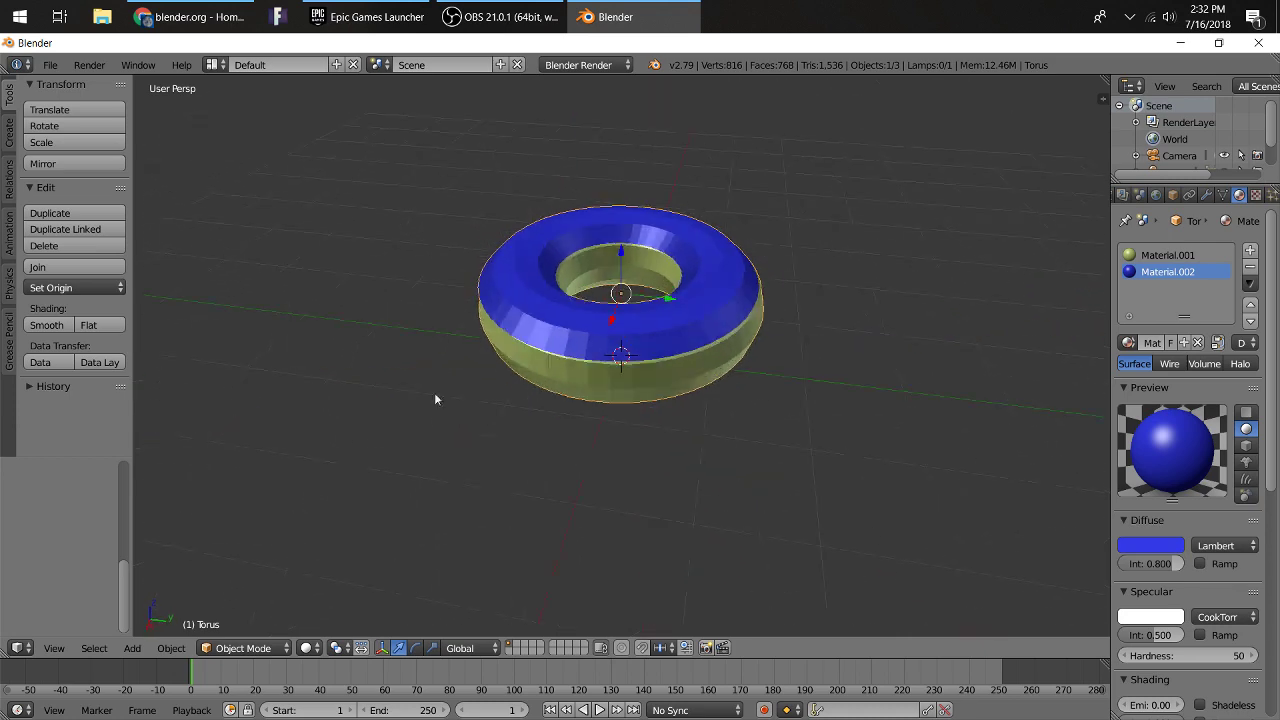
pyautogui.moveTo(240, 212); pyautogui.dragTo(765, 280, button='middle')
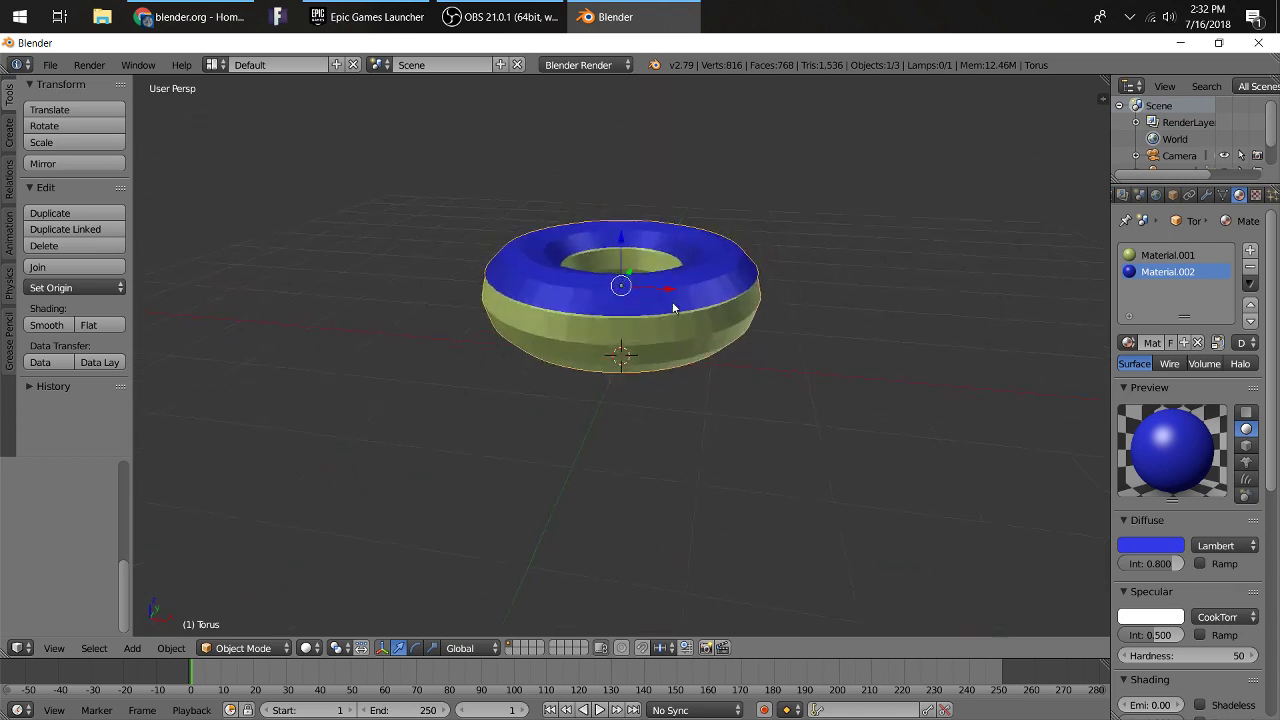
pyautogui.moveTo(673, 308); pyautogui.dragTo(900, 200, button='middle')
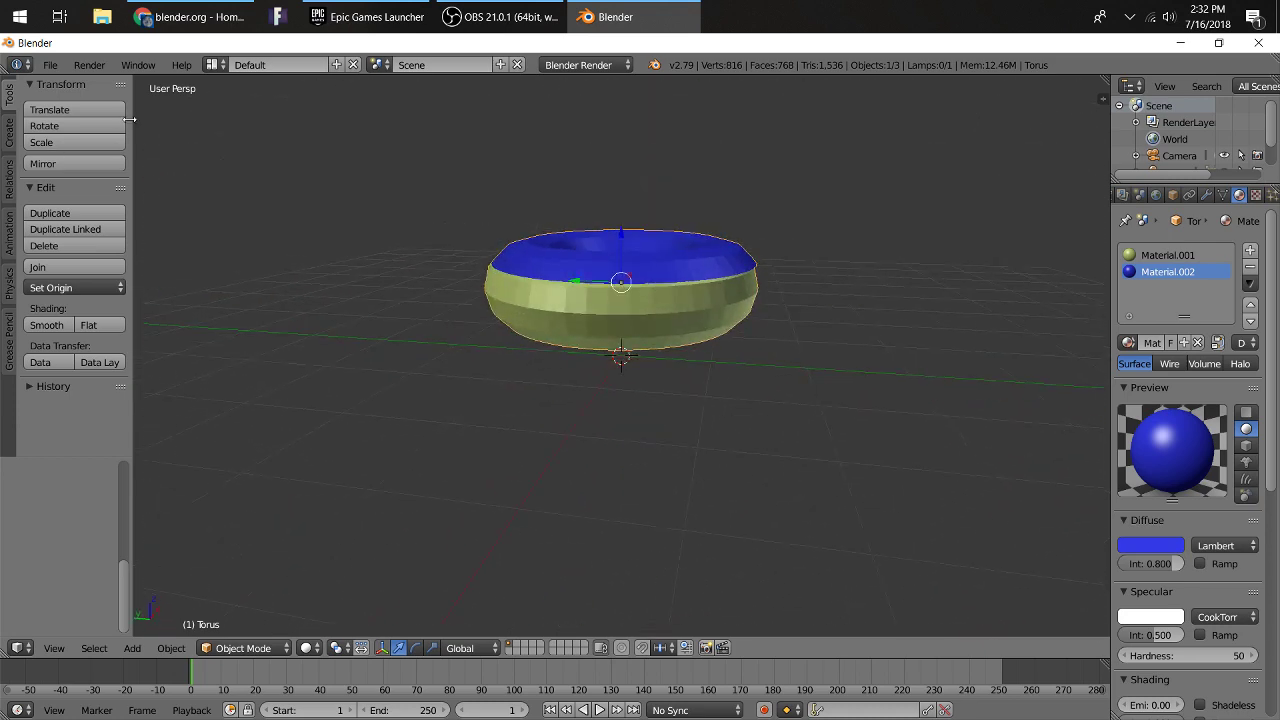
pyautogui.click(48, 65)
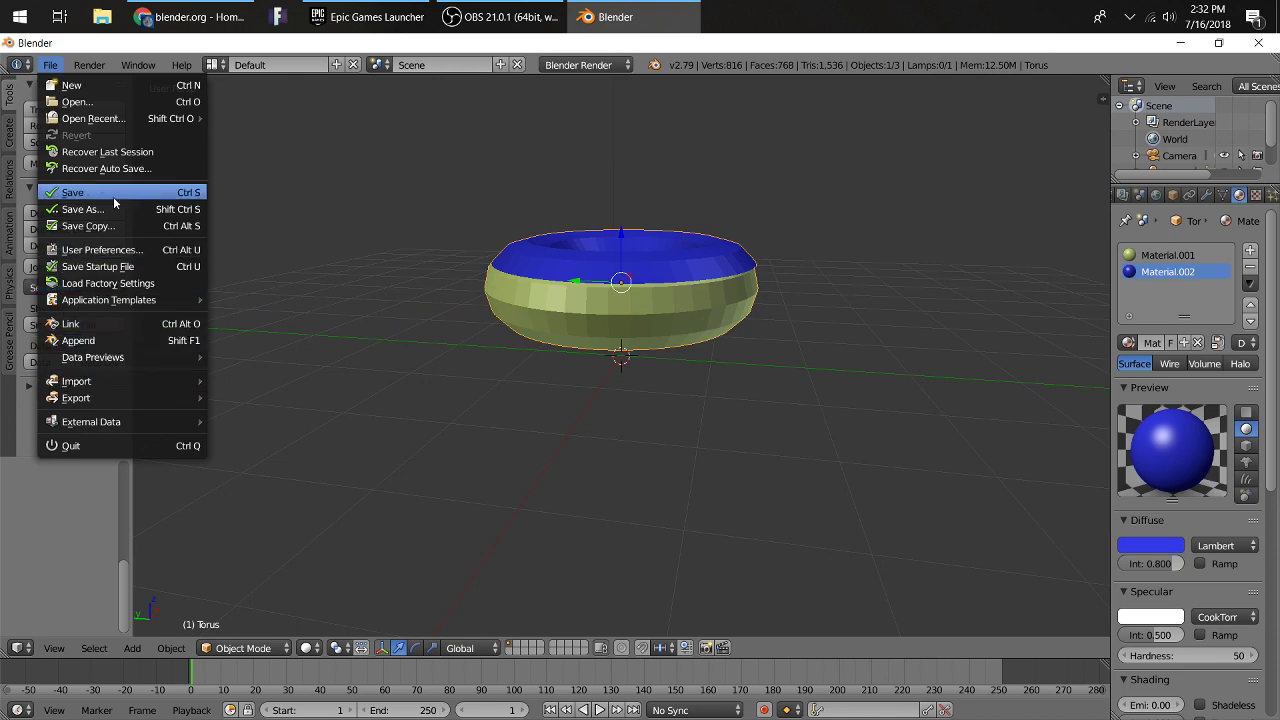
pyautogui.moveTo(380, 230); pyautogui.dragTo(366, 322, button='middle')
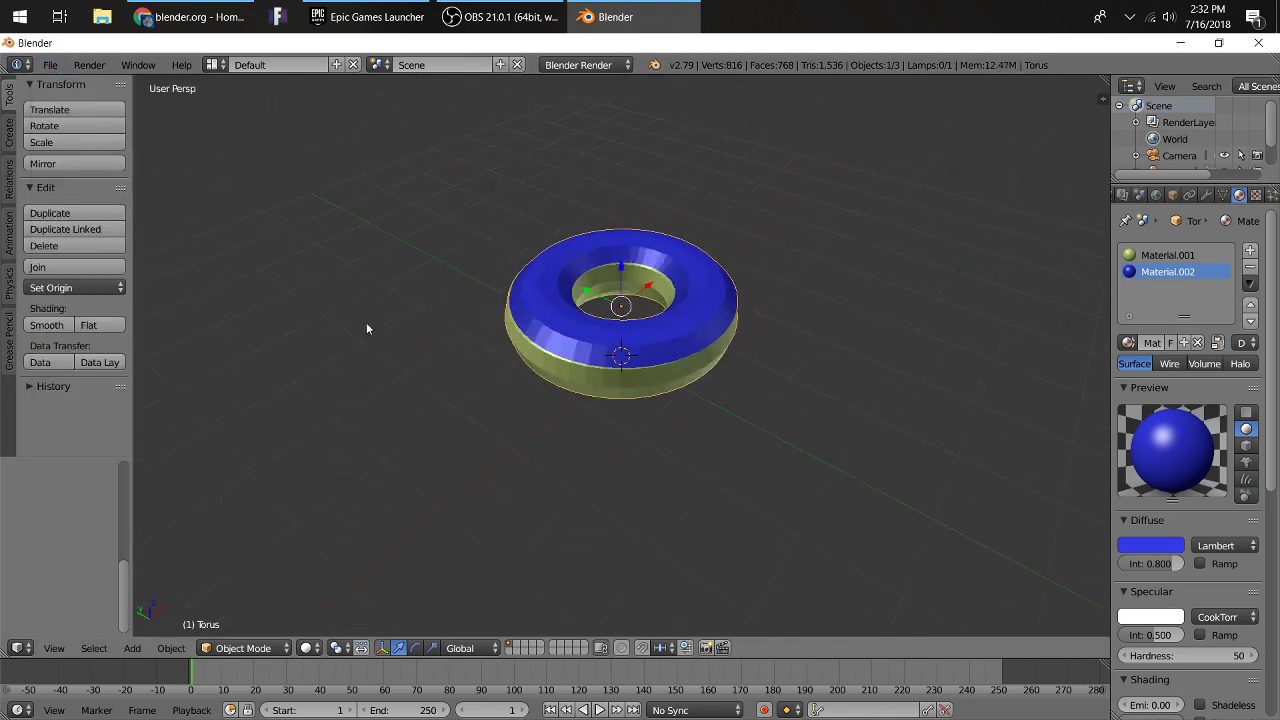
pyautogui.scroll(-5, 366, 322)
pyautogui.moveTo(871, 388); pyautogui.dragTo(677, 341, button='middle')
pyautogui.scroll(3, 743, 323)
# Add a plane under the donut and scale it up into a large floor.
pyautogui.hotkey('shift', 'a')
pyautogui.moveTo(666, 344)
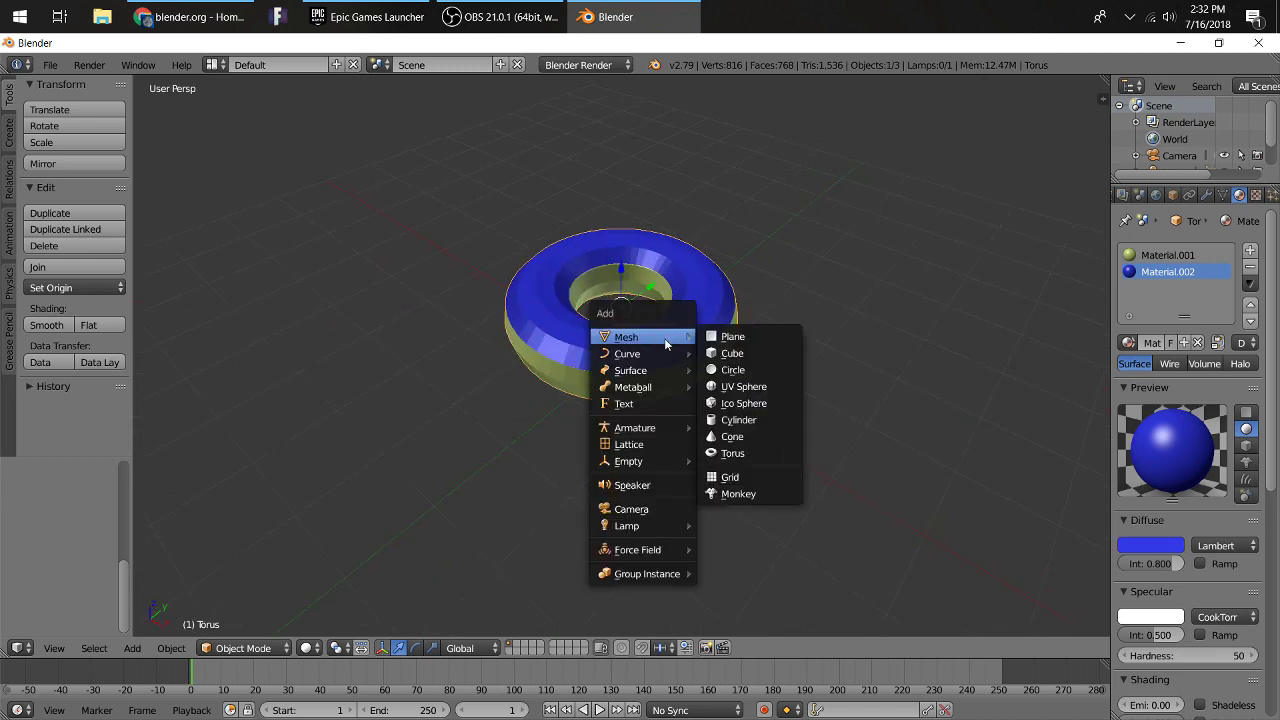
pyautogui.click(720, 338)
pyautogui.scroll(-2, 763, 340)
pyautogui.scroll(3, 763, 340)
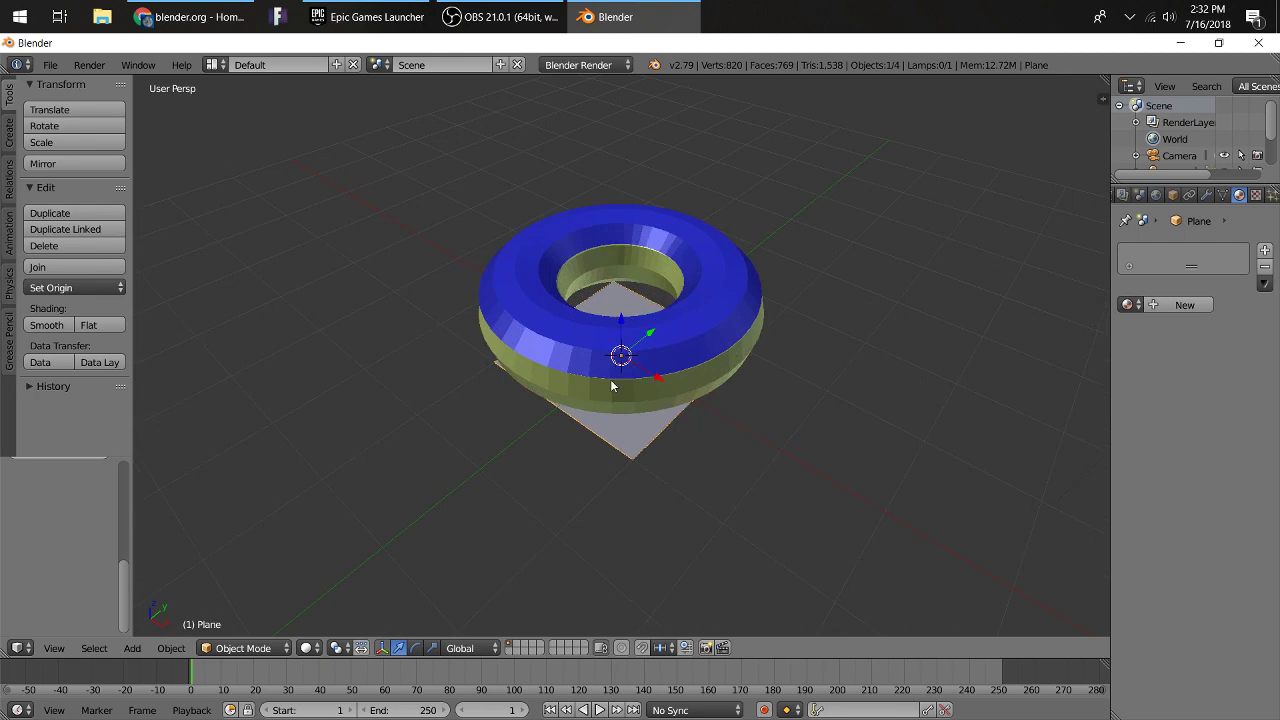
pyautogui.scroll(-4, 734, 410)
pyautogui.press('s')
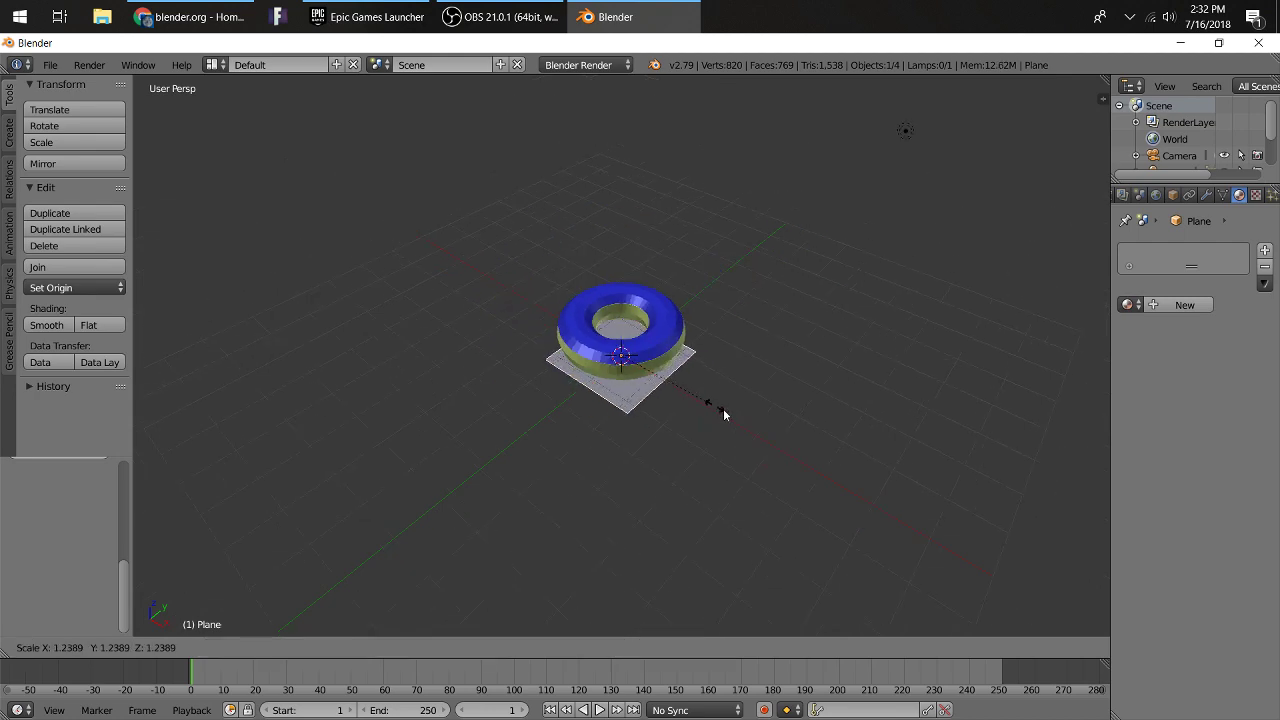
pyautogui.click(1078, 562)
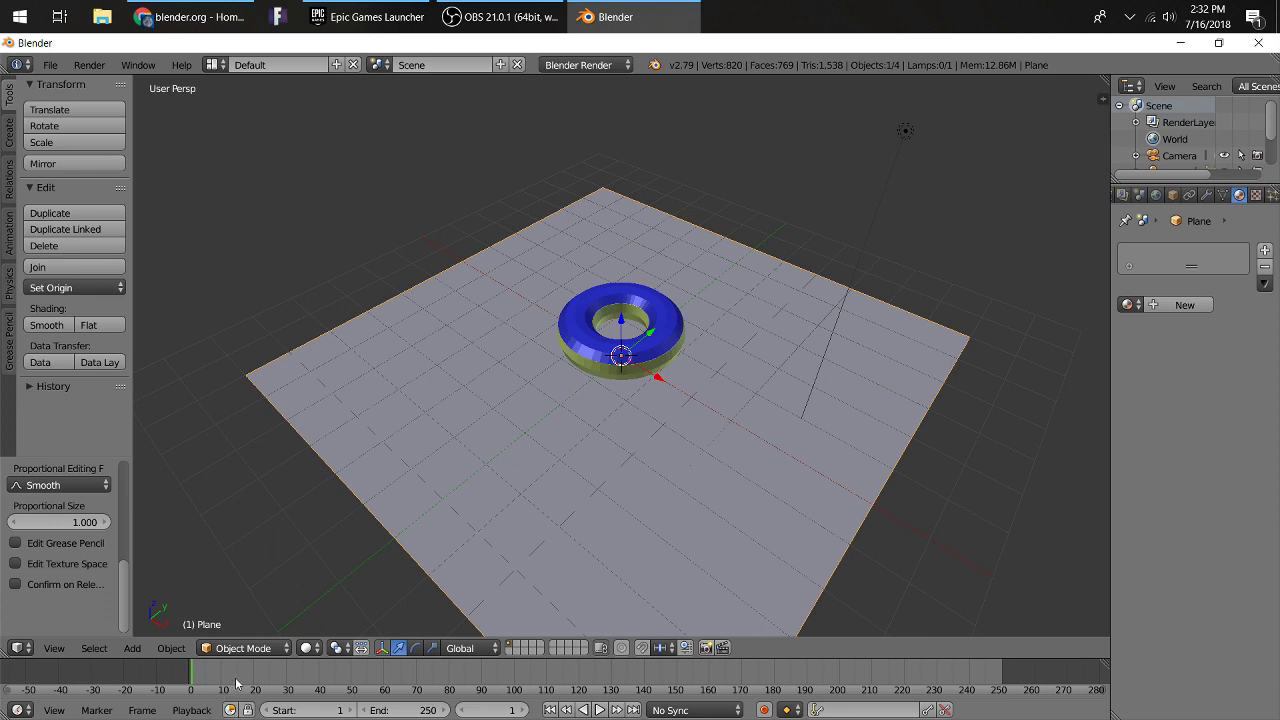
# Extrude the plane's two back edges straight up along Z into walls.
pyautogui.click(245, 648)
pyautogui.click(240, 614)
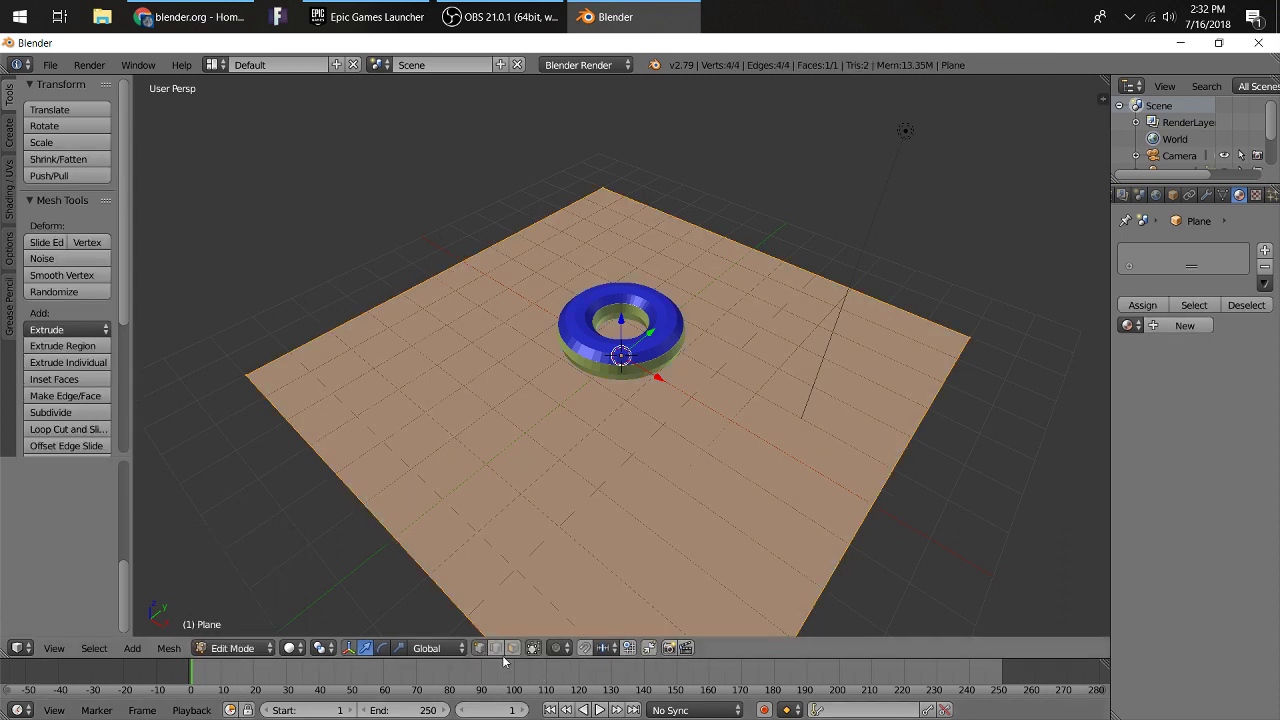
pyautogui.click(387, 301)
pyautogui.press('a')
pyautogui.click(427, 288)
pyautogui.rightClick(437, 279)
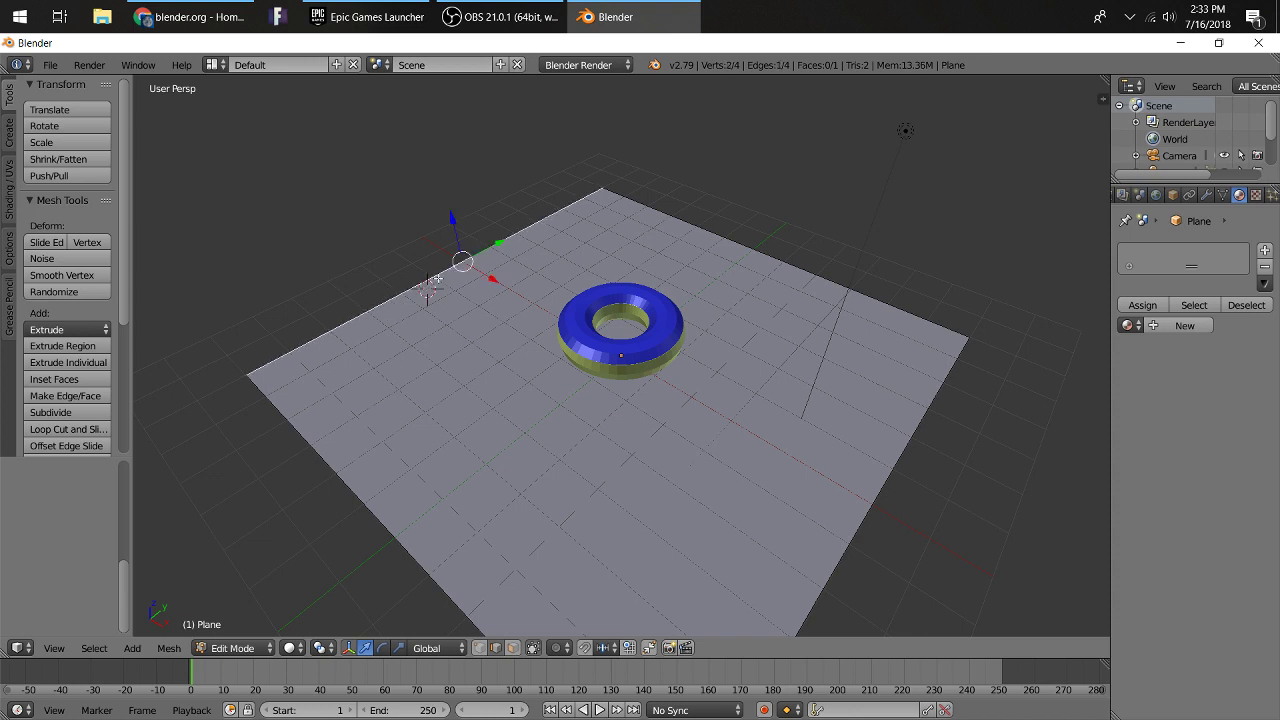
pyautogui.keyDown('shift'); pyautogui.rightClick(708, 230); pyautogui.keyUp('shift')
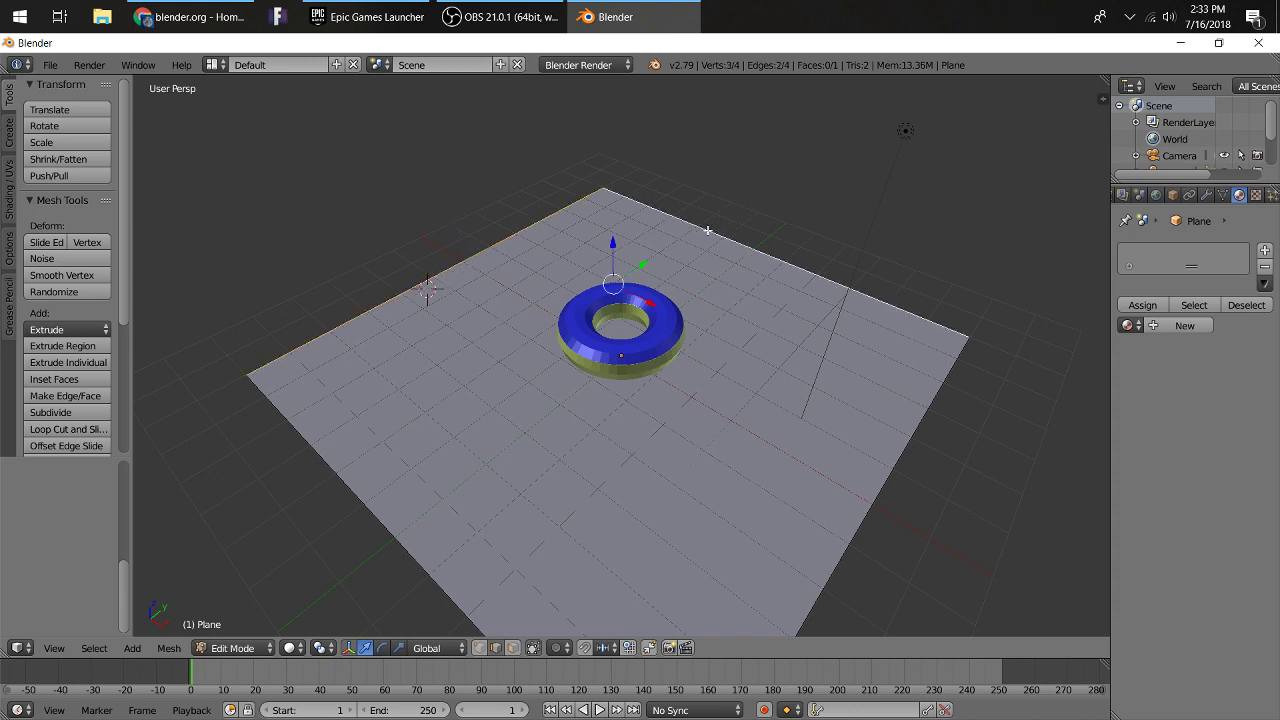
pyautogui.press('e')
pyautogui.press('z')
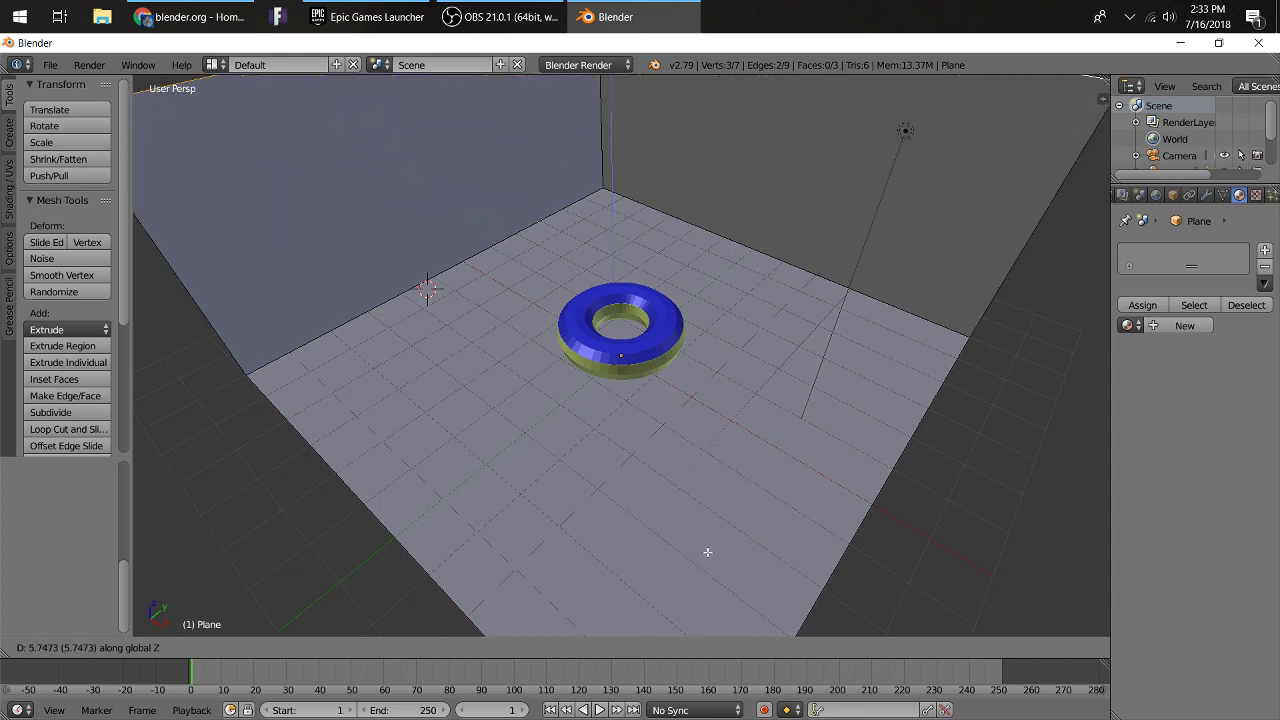
pyautogui.click(694, 508)
pyautogui.scroll(-5, 694, 508)
# Return to Object Mode and add a spot lamp at the 3D cursor.
pyautogui.scroll(3, 682, 508)
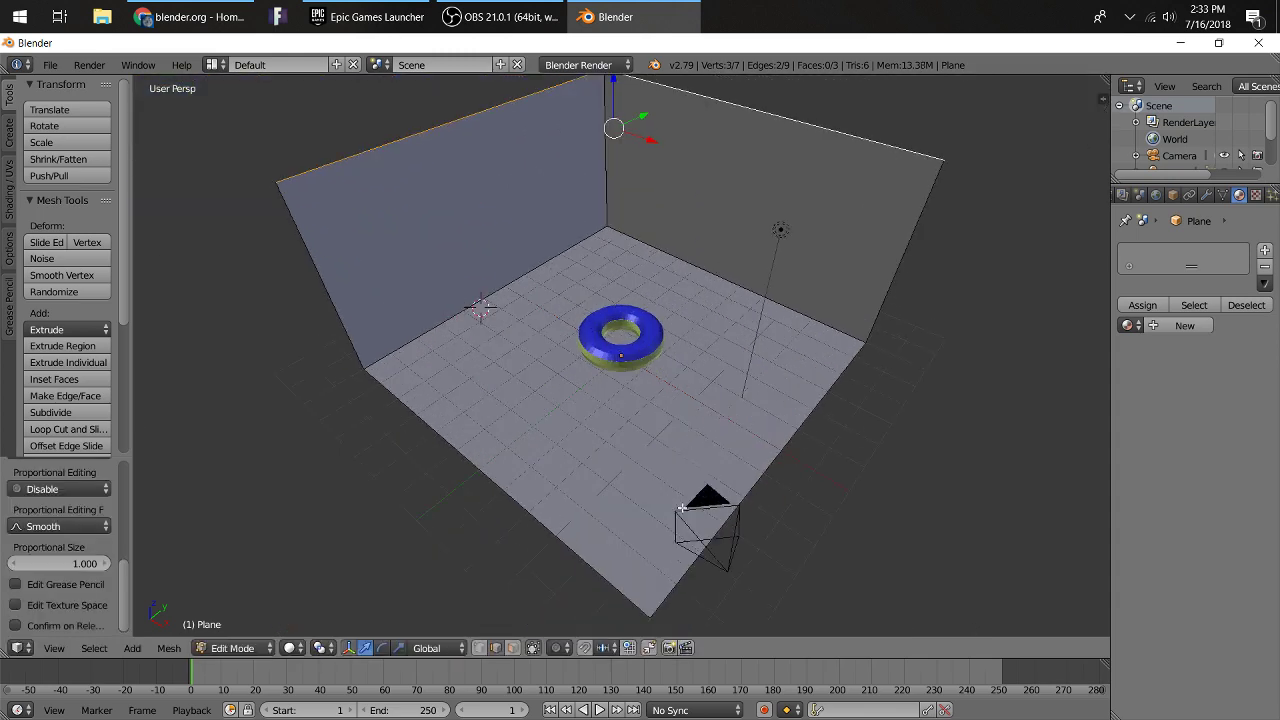
pyautogui.hotkey('shift', 'a')
pyautogui.hotkey('shift', 'a')
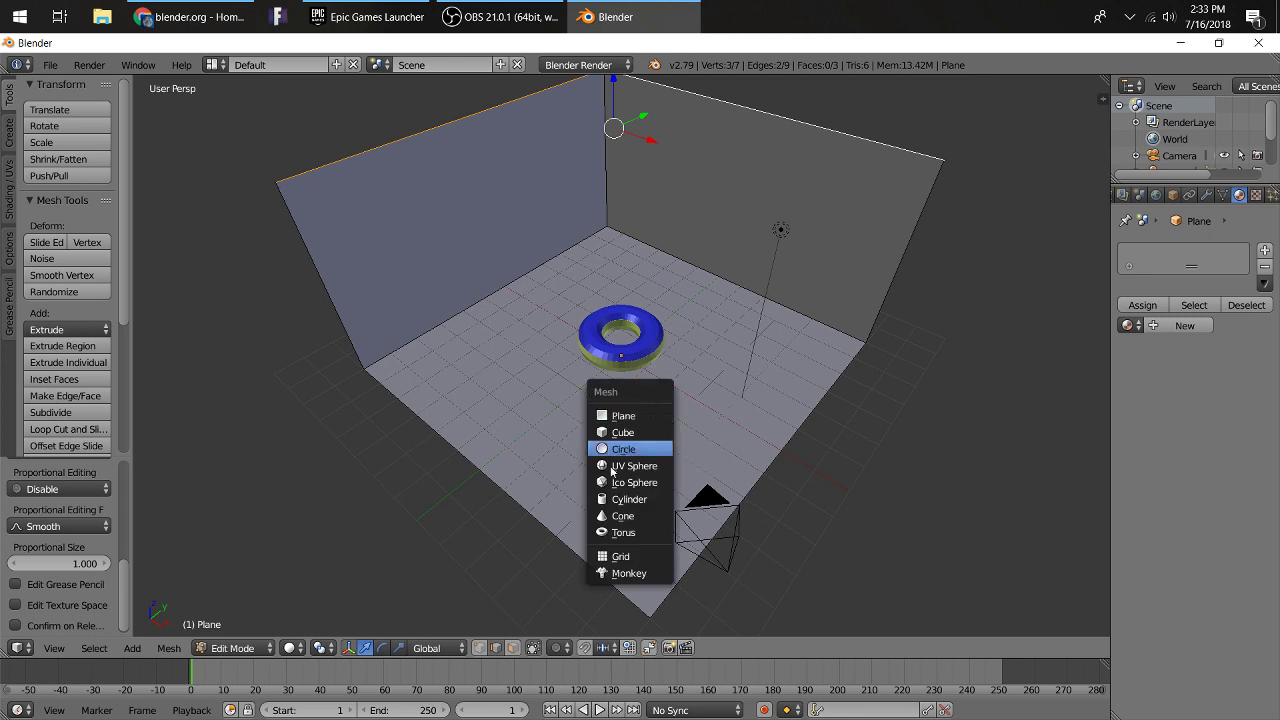
pyautogui.click(232, 648)
pyautogui.click(240, 627)
pyautogui.hotkey('shift', 'a')
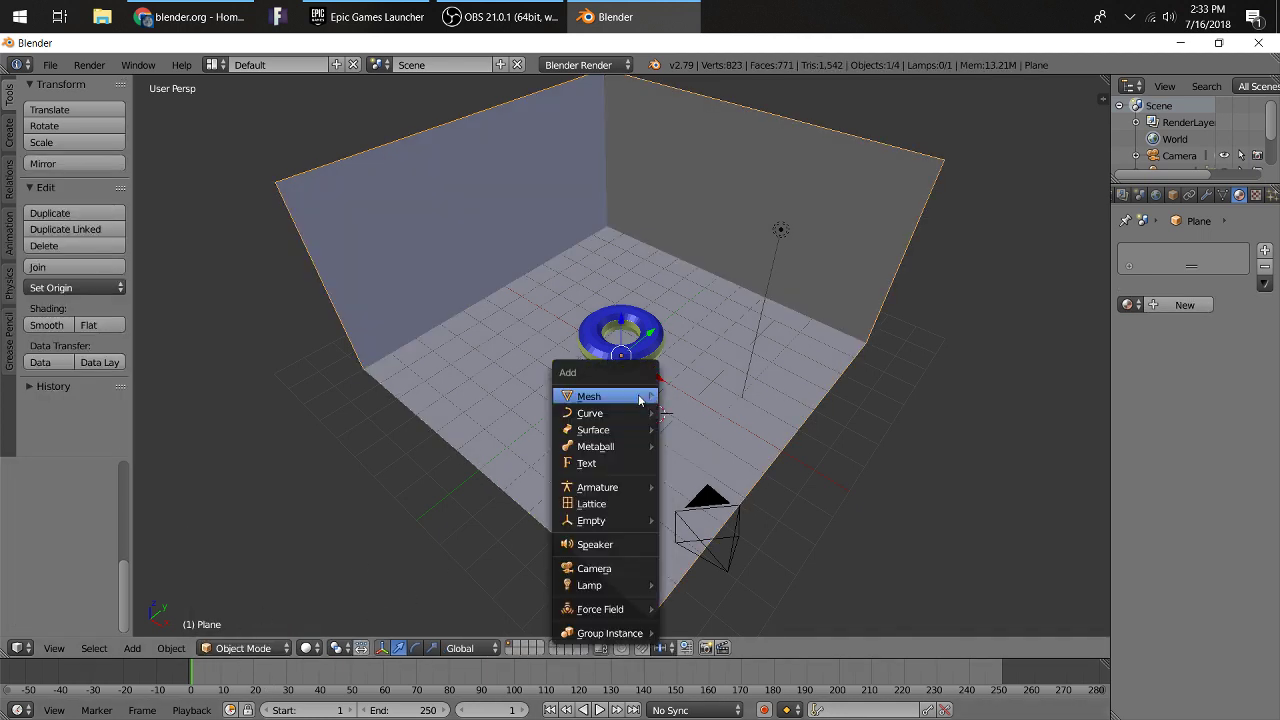
pyautogui.moveTo(608, 583)
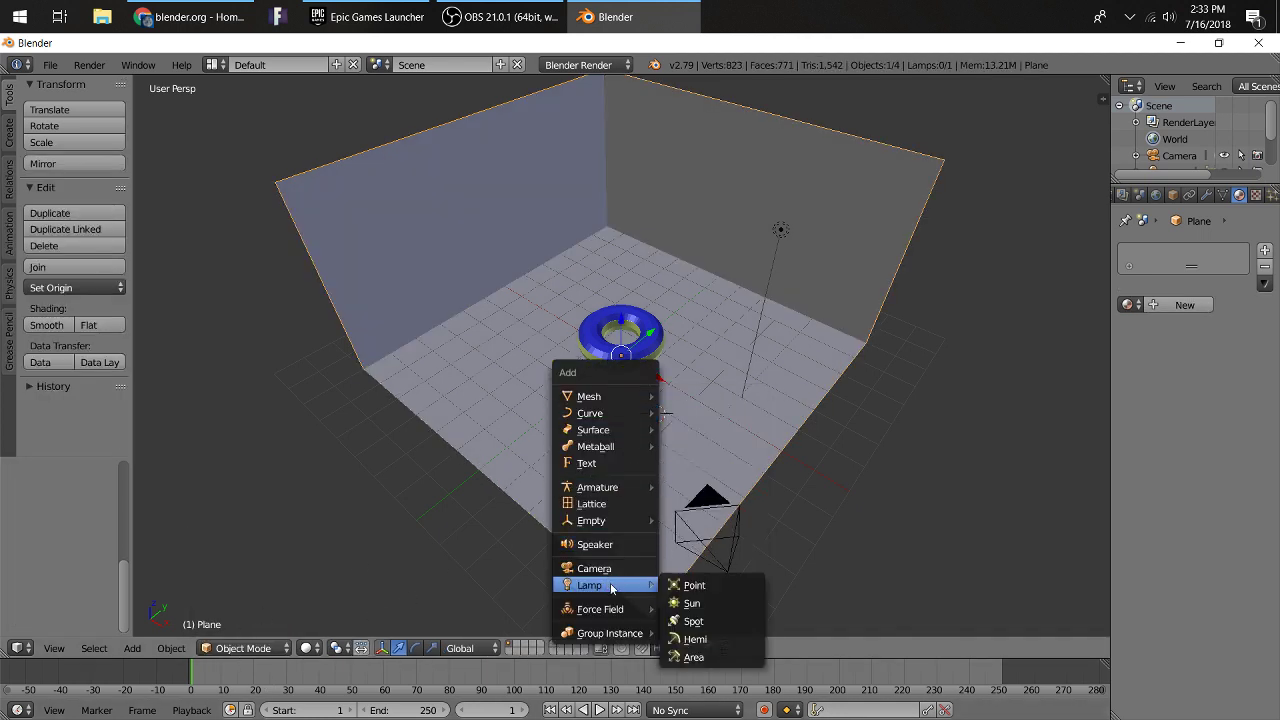
pyautogui.click(705, 622)
# Raise the spotlight high above the scene with two Z-constrained moves.
pyautogui.press('g')
pyautogui.press('z')
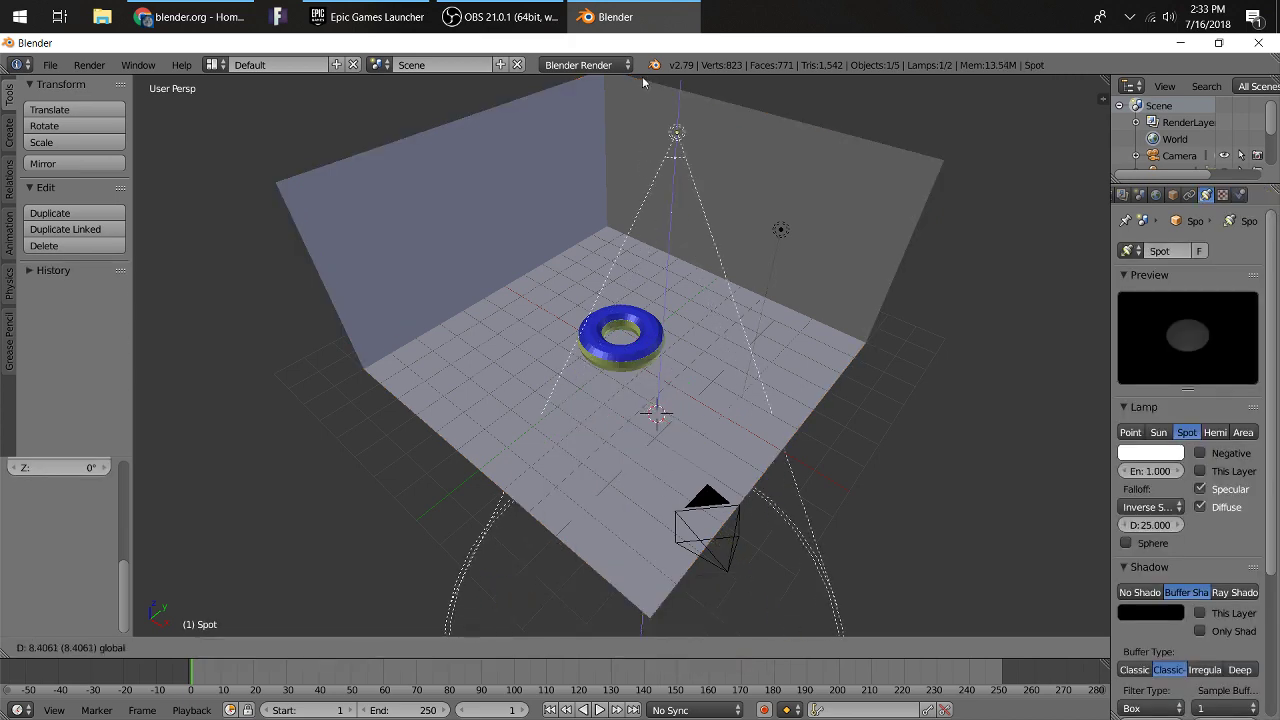
pyautogui.click(643, 82)
pyautogui.scroll(-5, 649, 147)
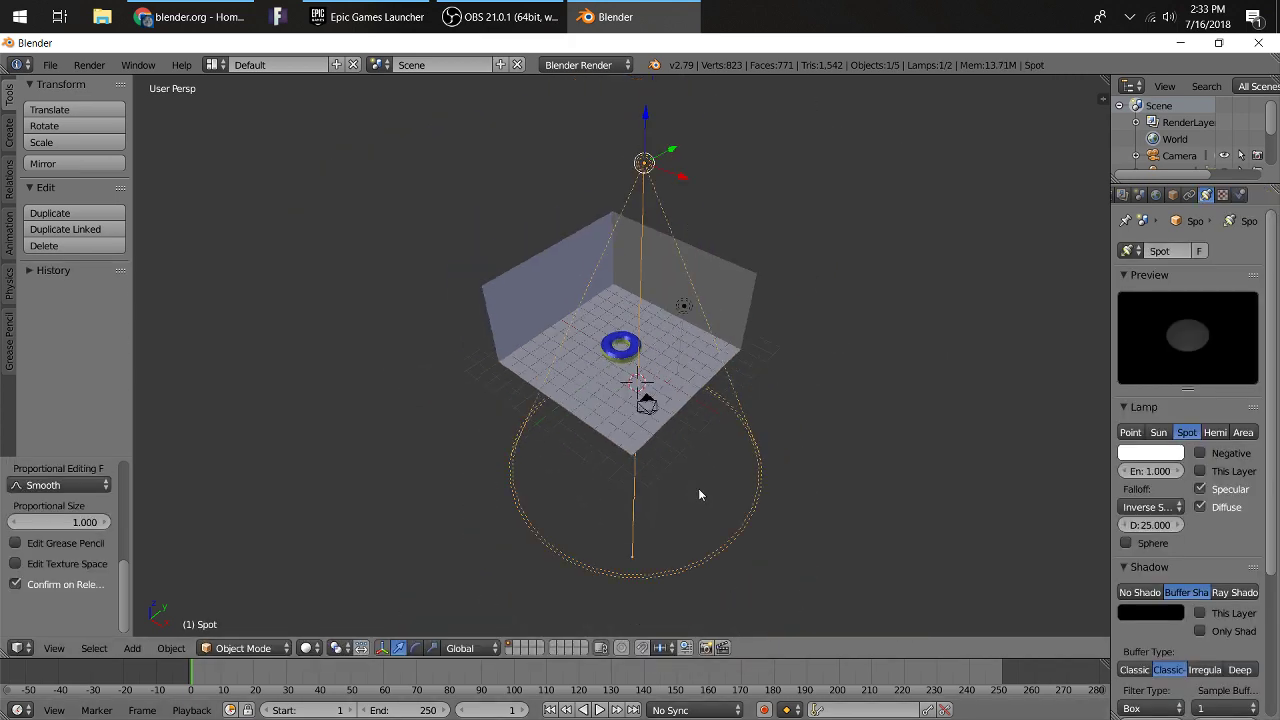
pyautogui.press('g')
pyautogui.press('z')
pyautogui.click(652, 128)
# Shift the spotlight along X and Y so it sits above the donut.
pyautogui.press('g')
pyautogui.press('x')
pyautogui.click(640, 135)
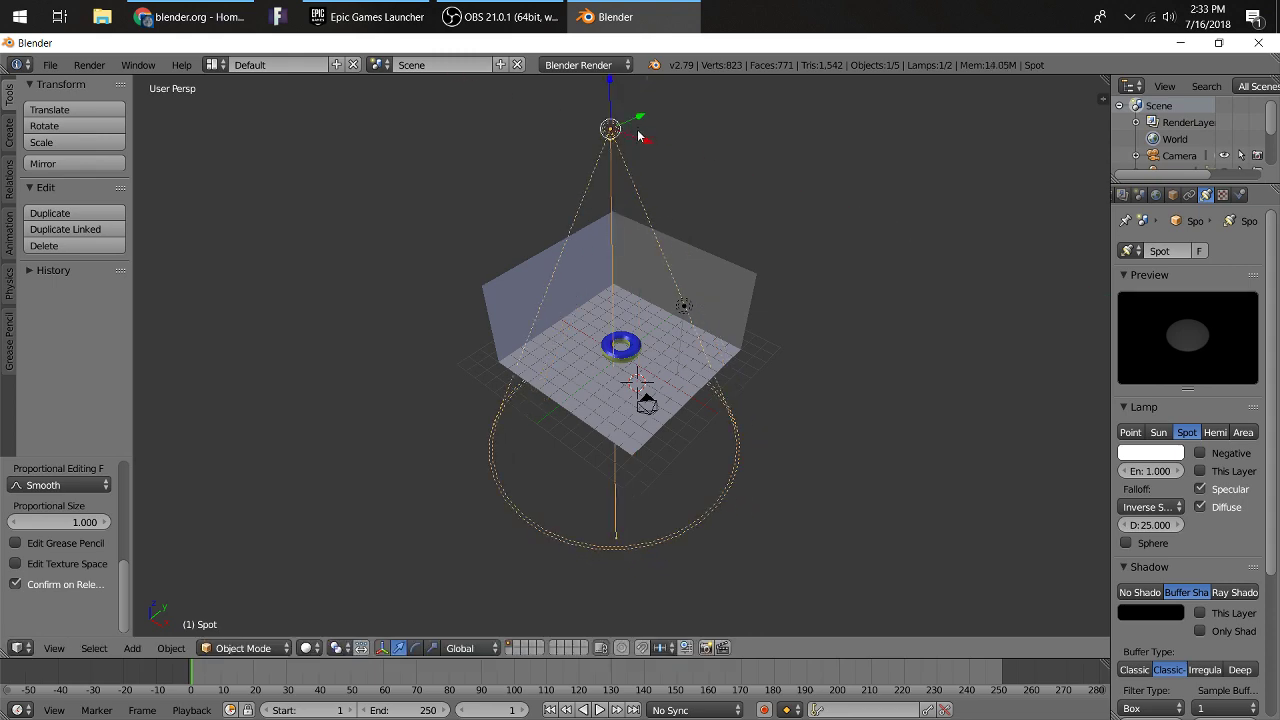
pyautogui.press('g')
pyautogui.press('y')
pyautogui.click(657, 152)
pyautogui.scroll(4, 699, 330)
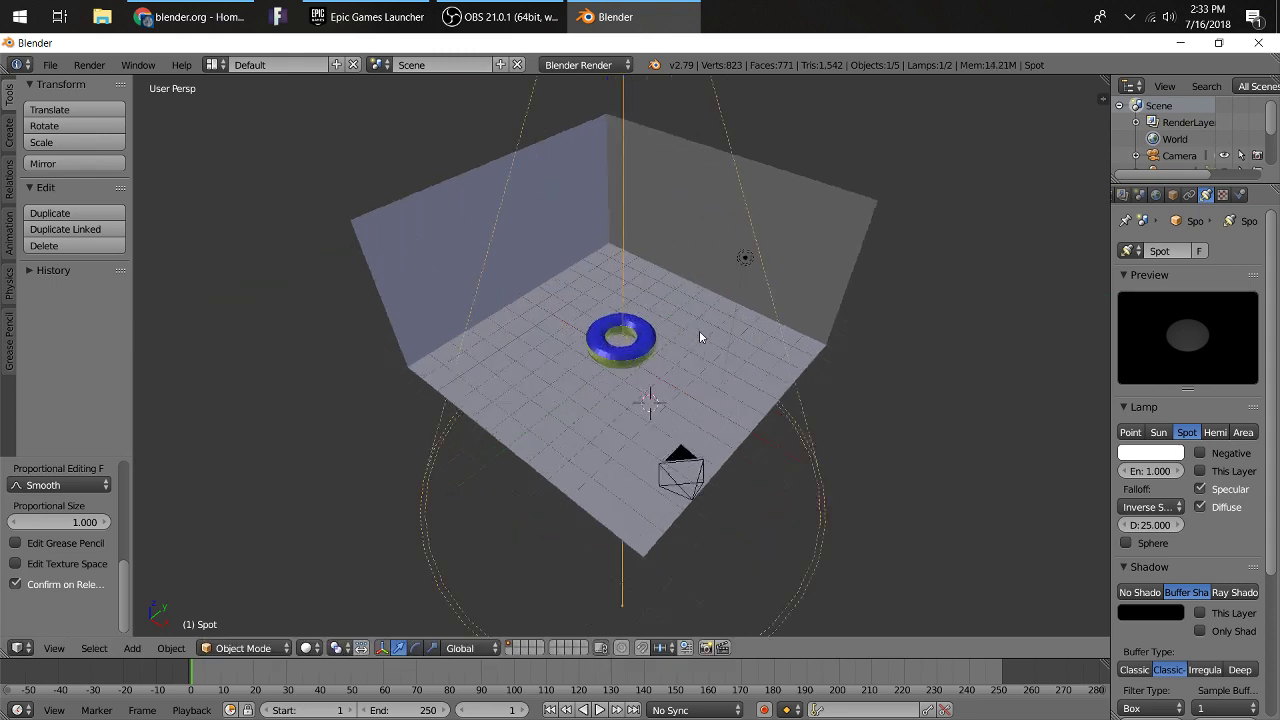
# Select the camera, view through it, and preview Rendered viewport shading.
pyautogui.rightClick(729, 563)
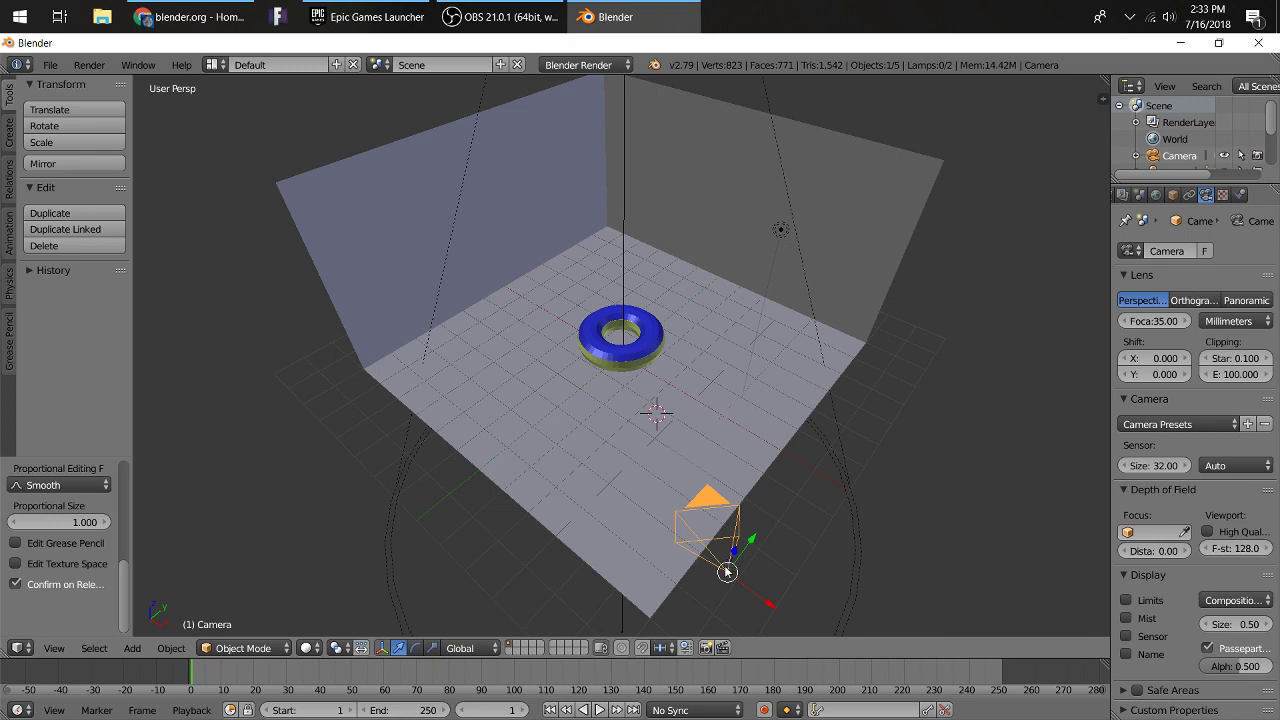
pyautogui.press('KP_0')
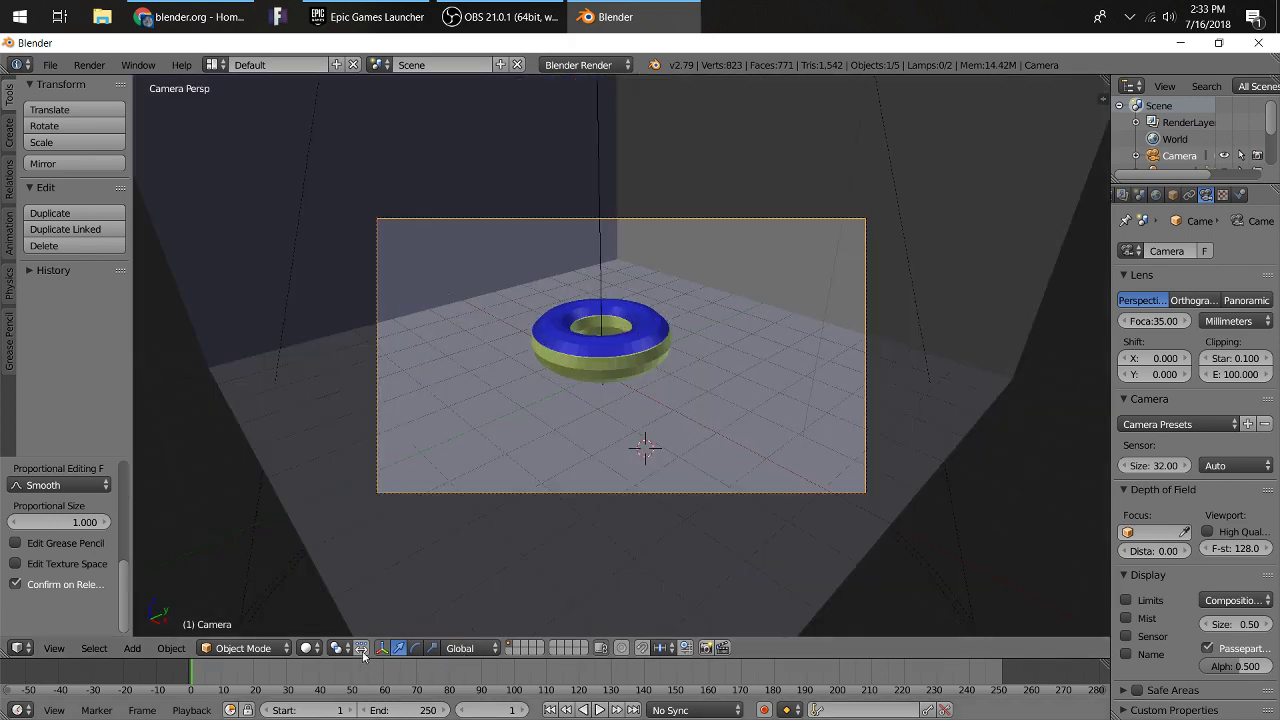
pyautogui.click(315, 648)
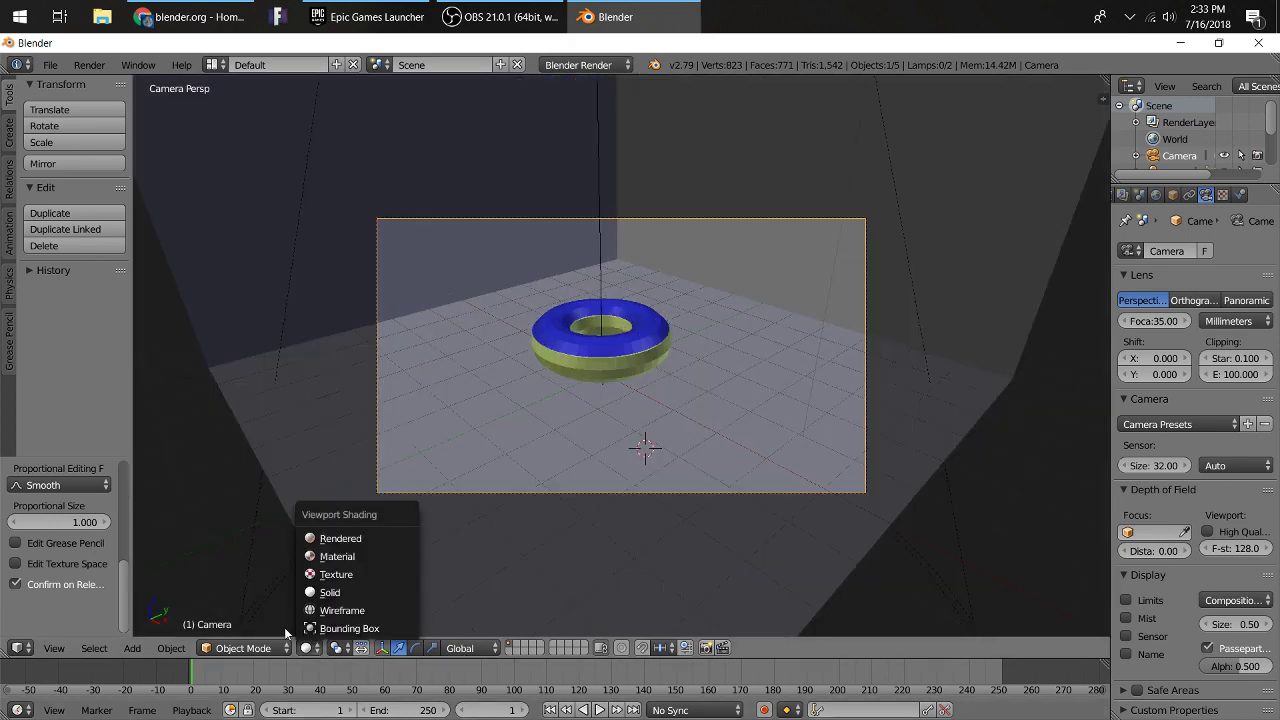
pyautogui.click(326, 540)
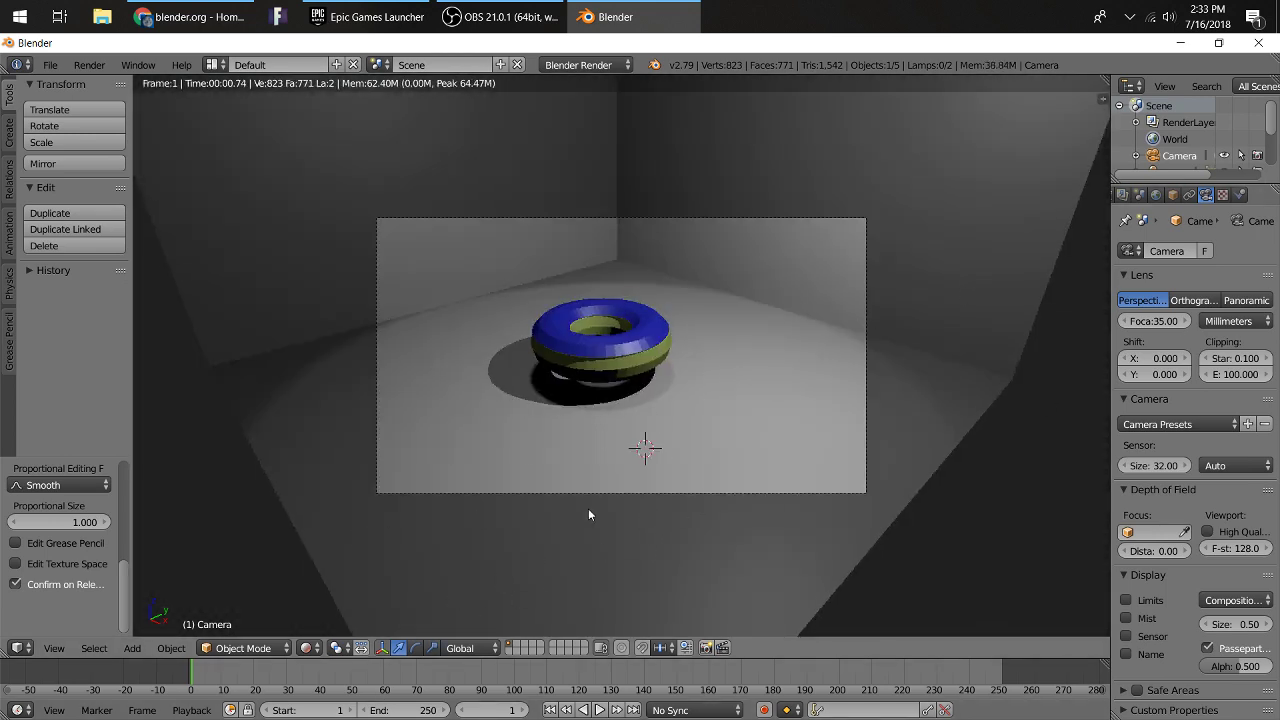
# Switch back to Solid shading and return to the camera view.
pyautogui.press('KP_0')
pyautogui.click(308, 648)
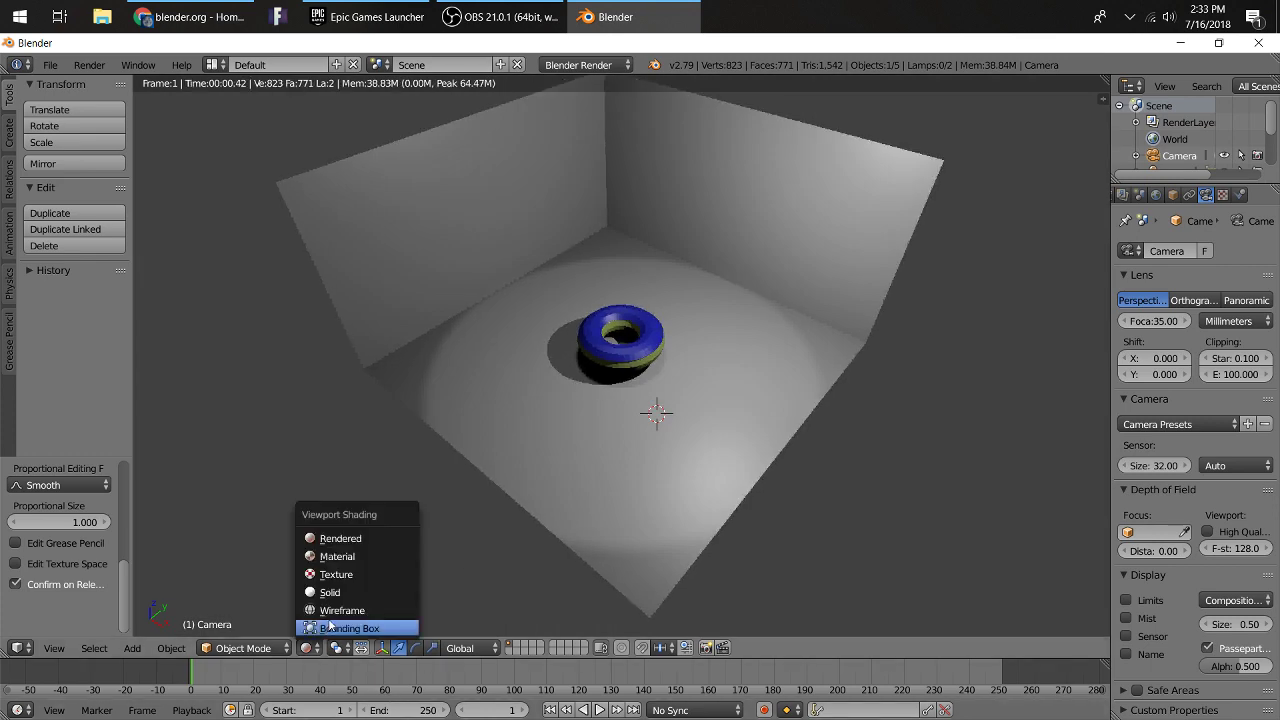
pyautogui.click(330, 592)
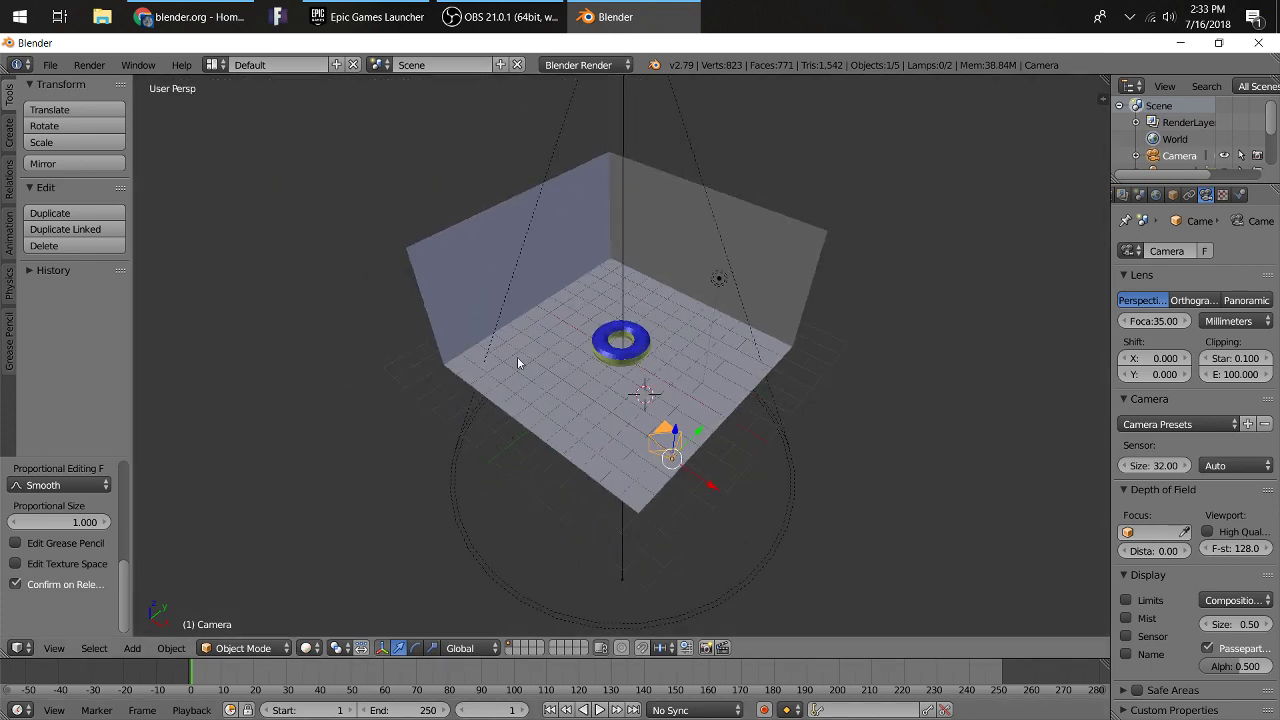
pyautogui.scroll(3, 723, 400)
pyautogui.scroll(-4, 700, 400)
pyautogui.scroll(1, 690, 405)
pyautogui.press('KP_0')
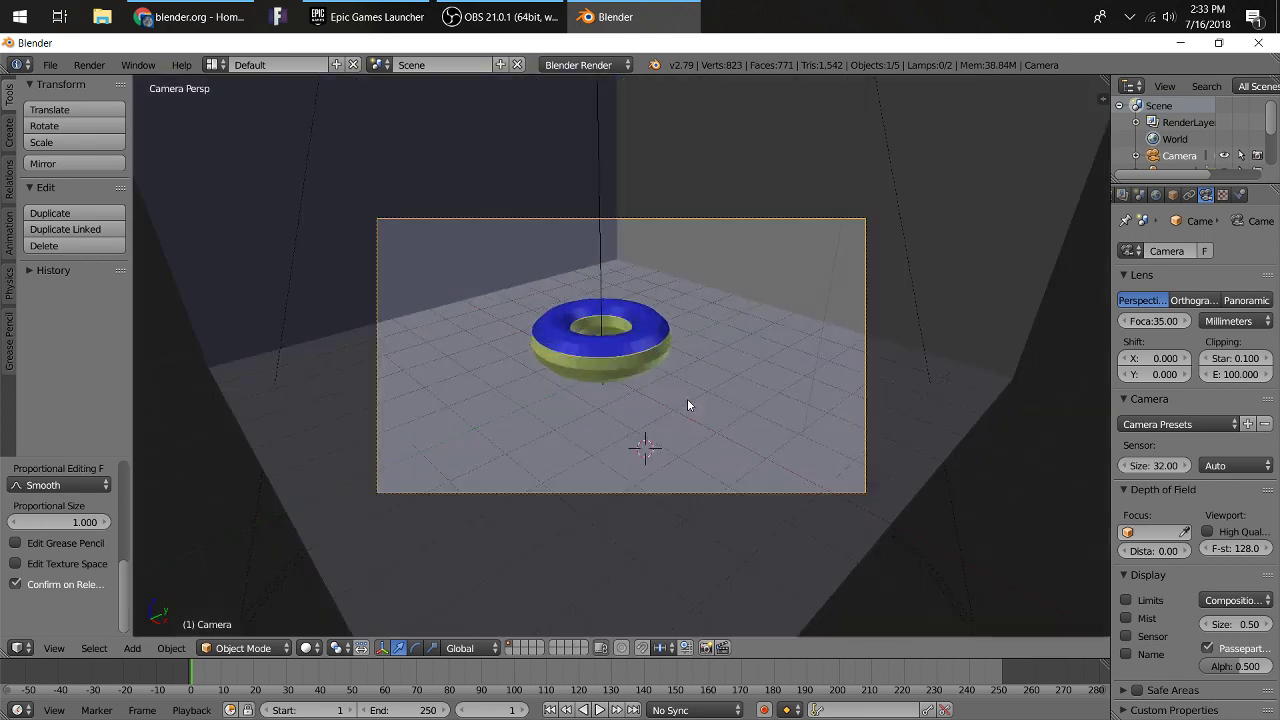
pyautogui.scroll(2, 1129, 200)
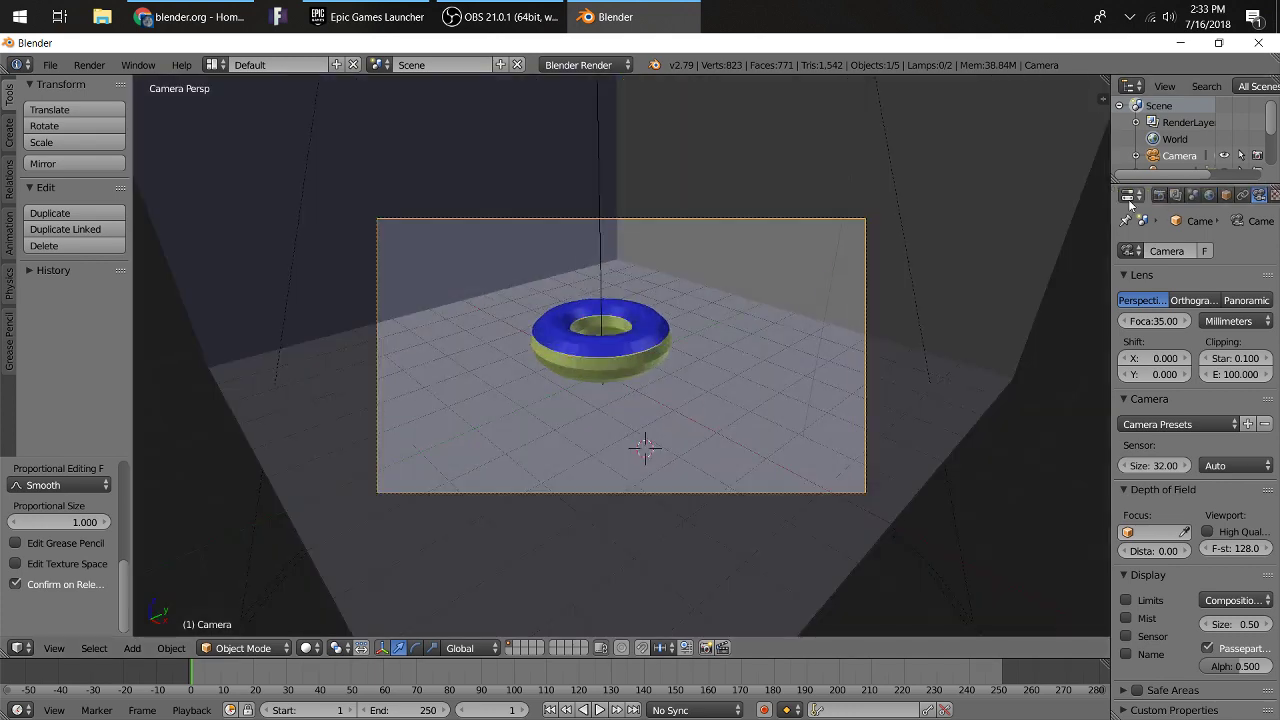
# Render the donut from the camera and open Save As Image for untitled.png as PNG.
pyautogui.click(1160, 197)
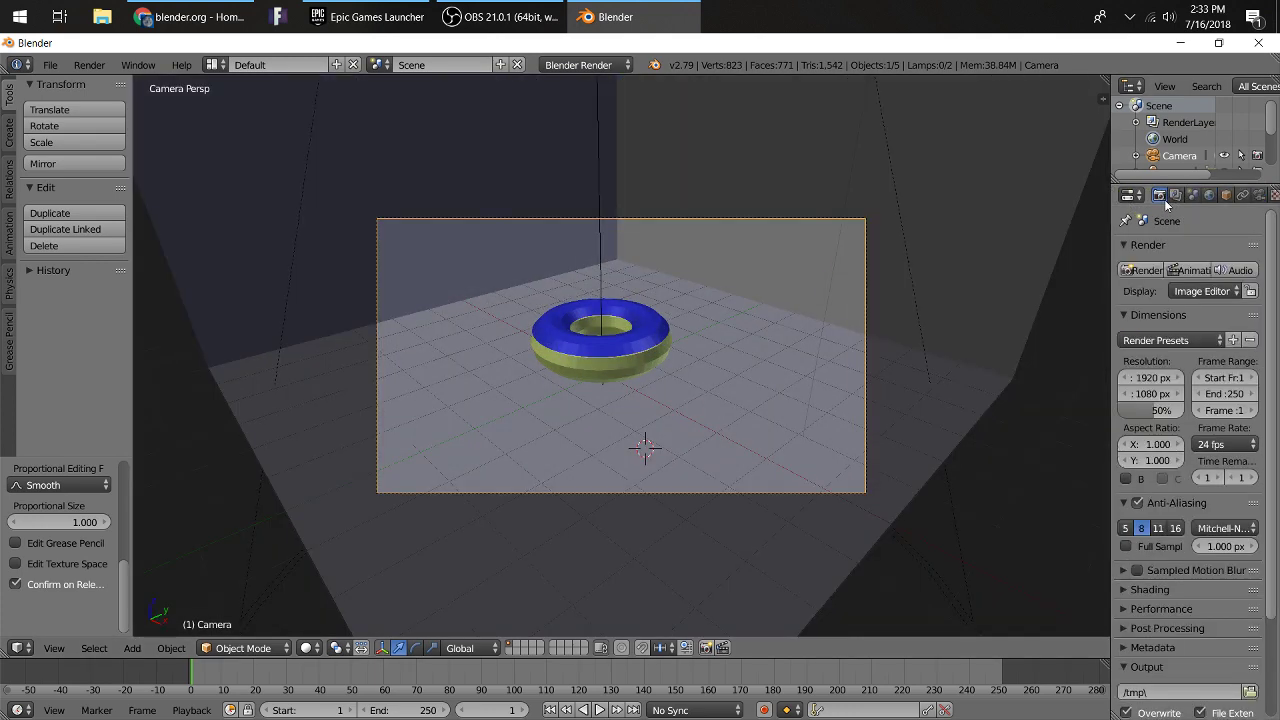
pyautogui.click(1142, 270)
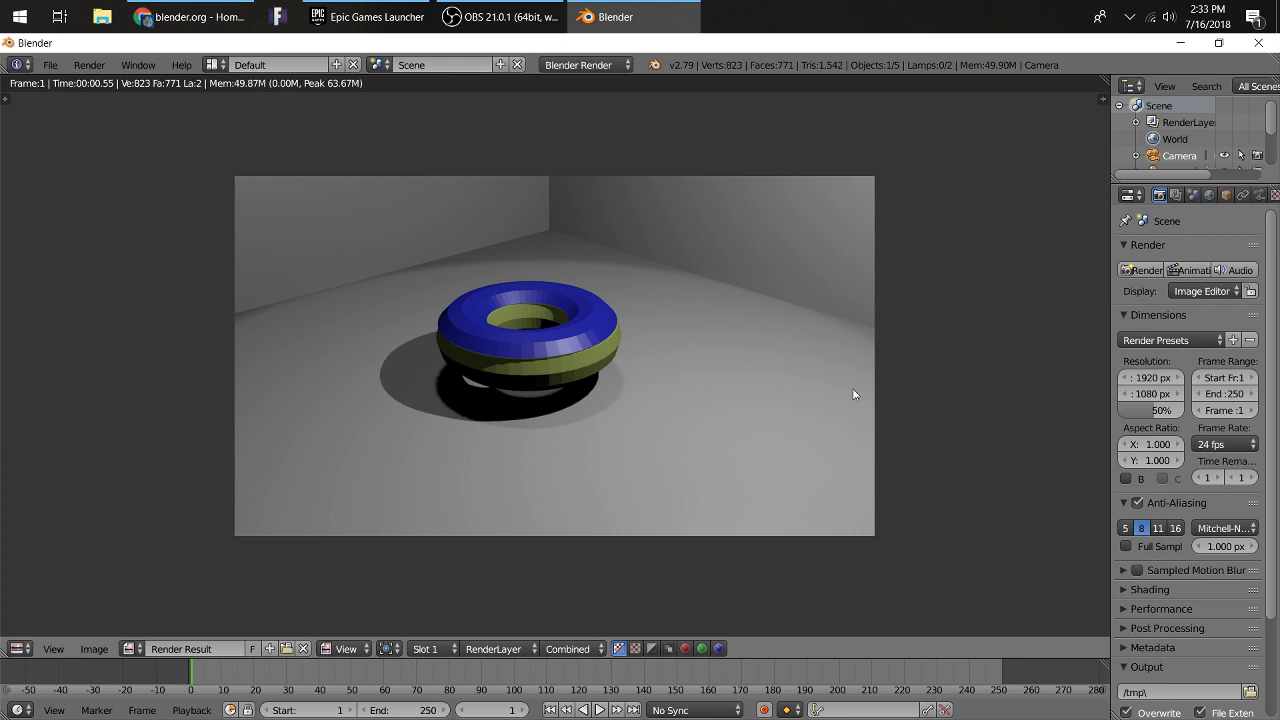
pyautogui.click(54, 649)
pyautogui.moveTo(95, 645)
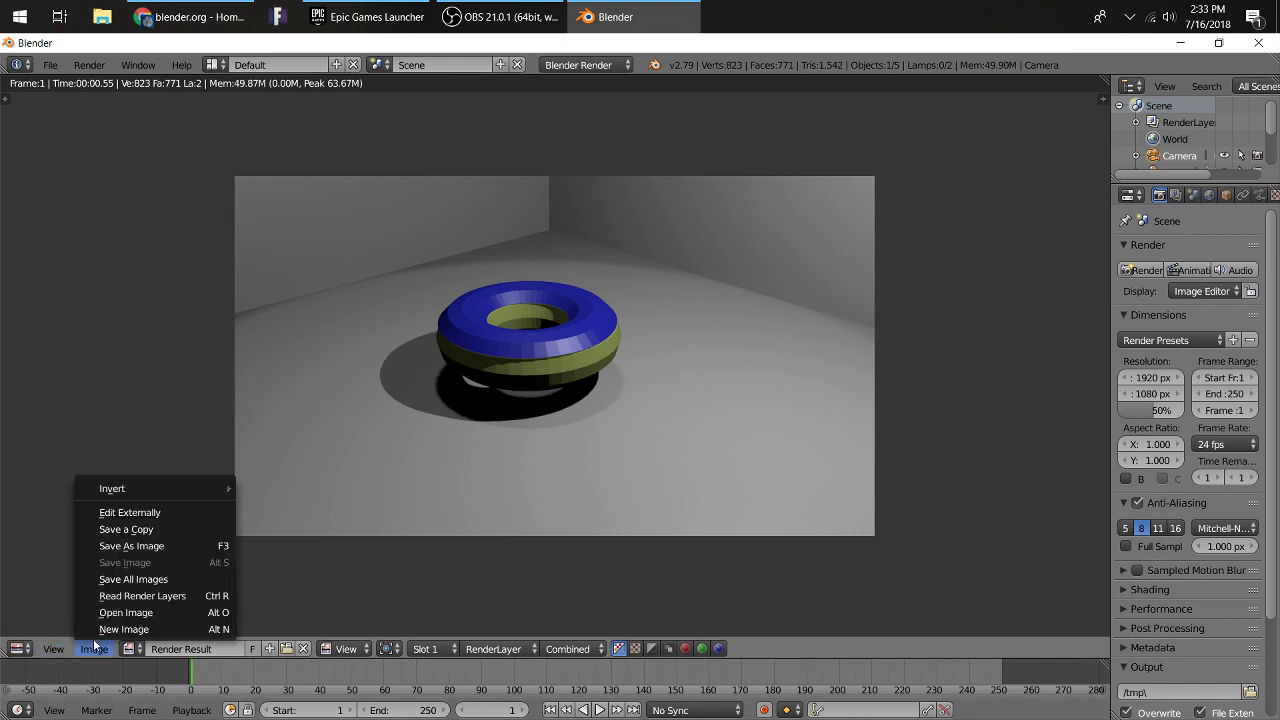
pyautogui.click(143, 546)
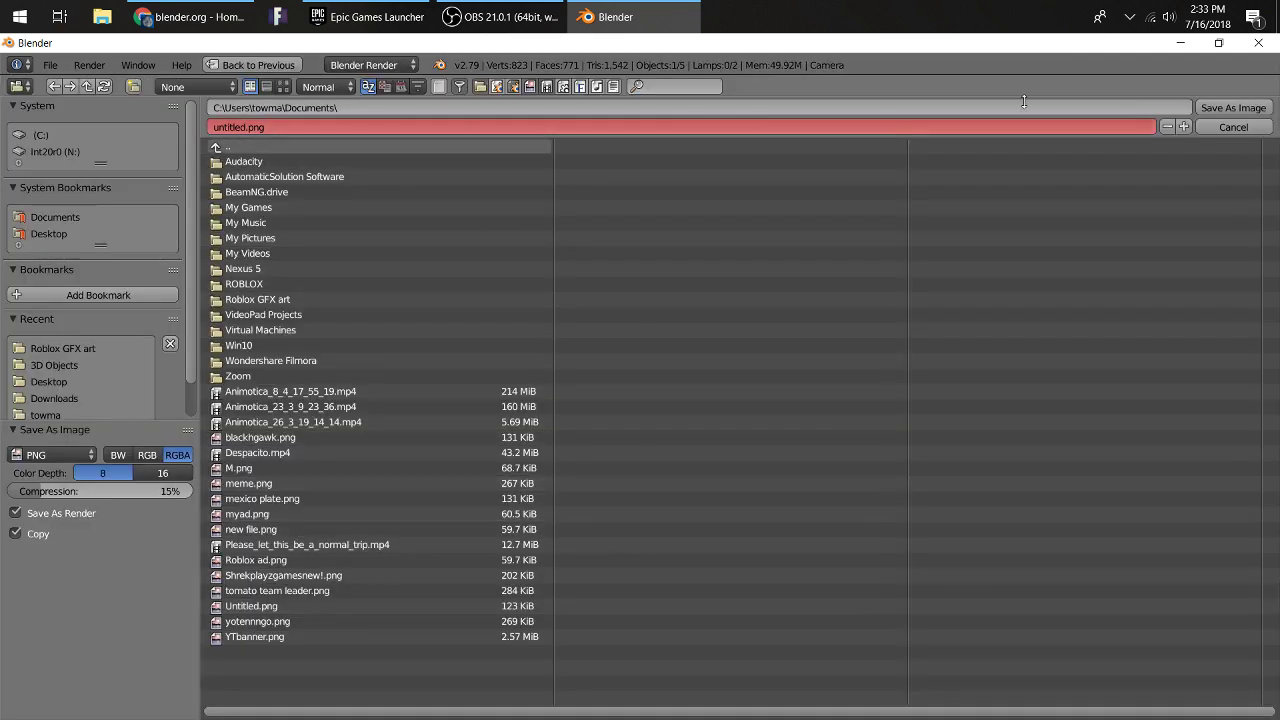
# Cancel the Save As Image browser to return to the rendered donut image.
pyautogui.click(1233, 127)
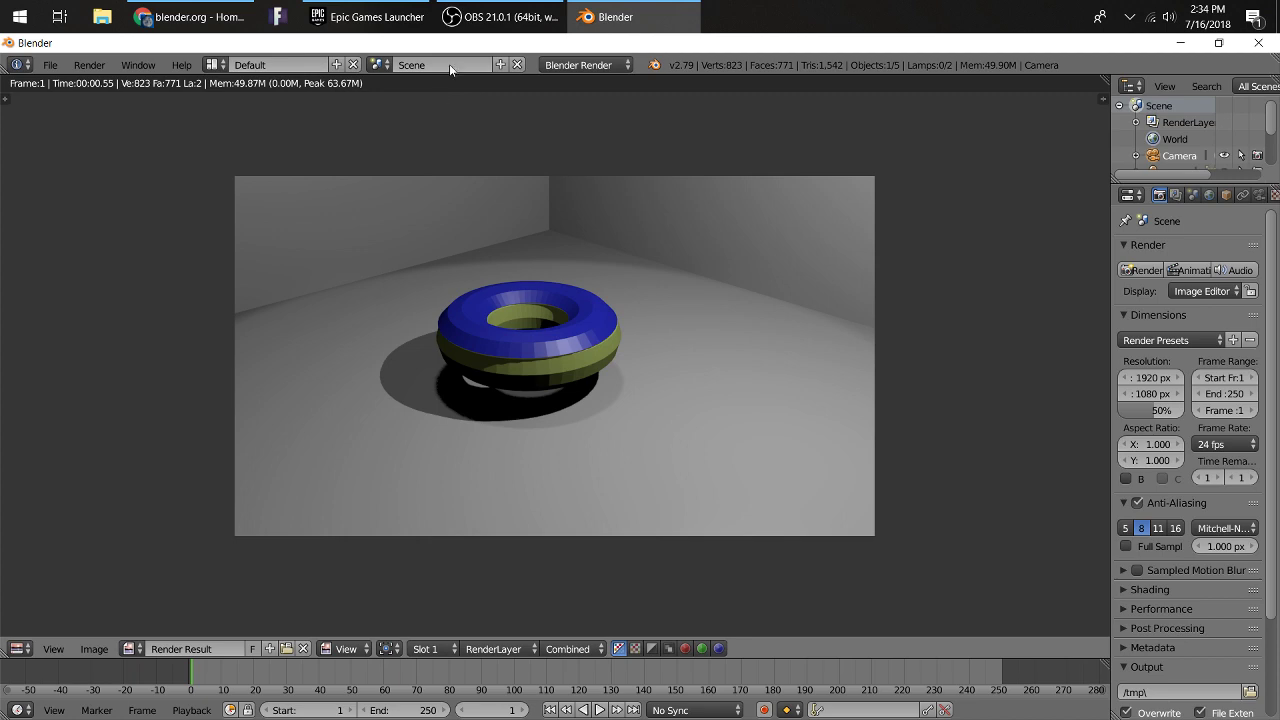
pyautogui.moveTo(464, 5)
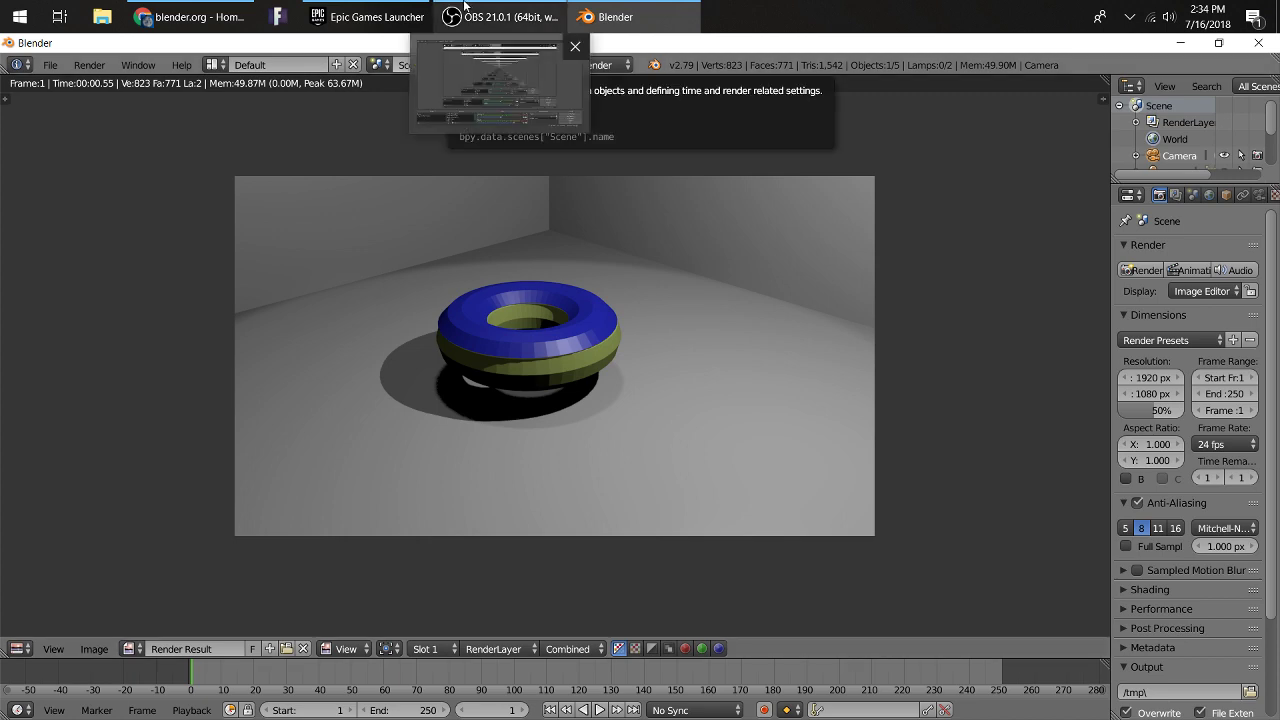